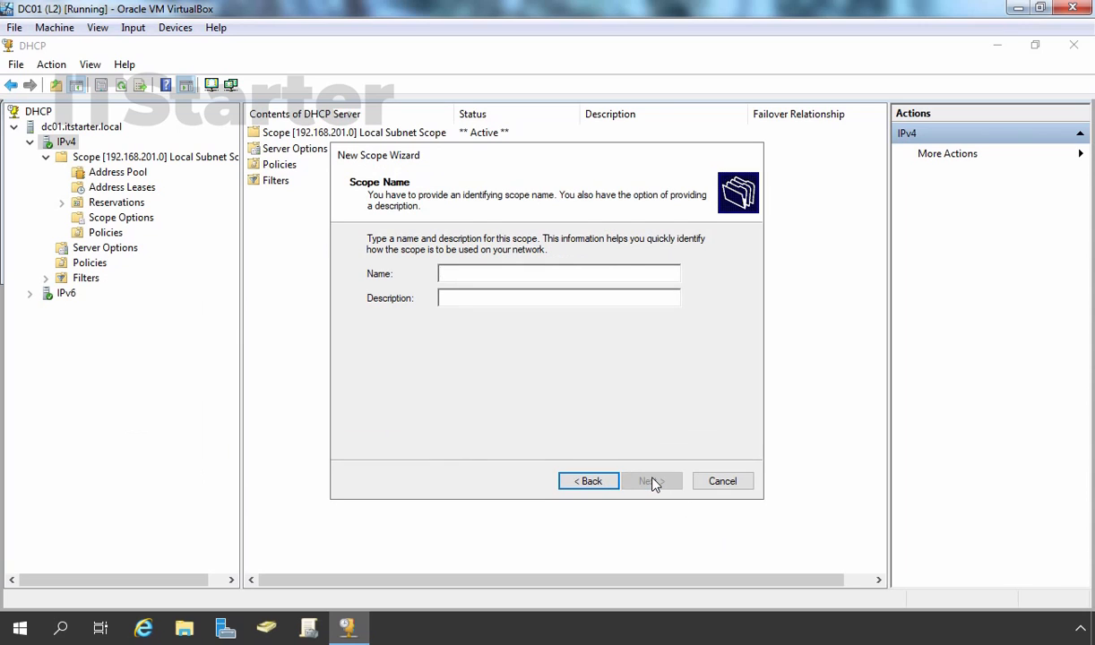
Name the new scope Test DHCP Scope and set its address range from 192.168.202.2 to 192.168.202.250.
type("Test DHCP Scope")
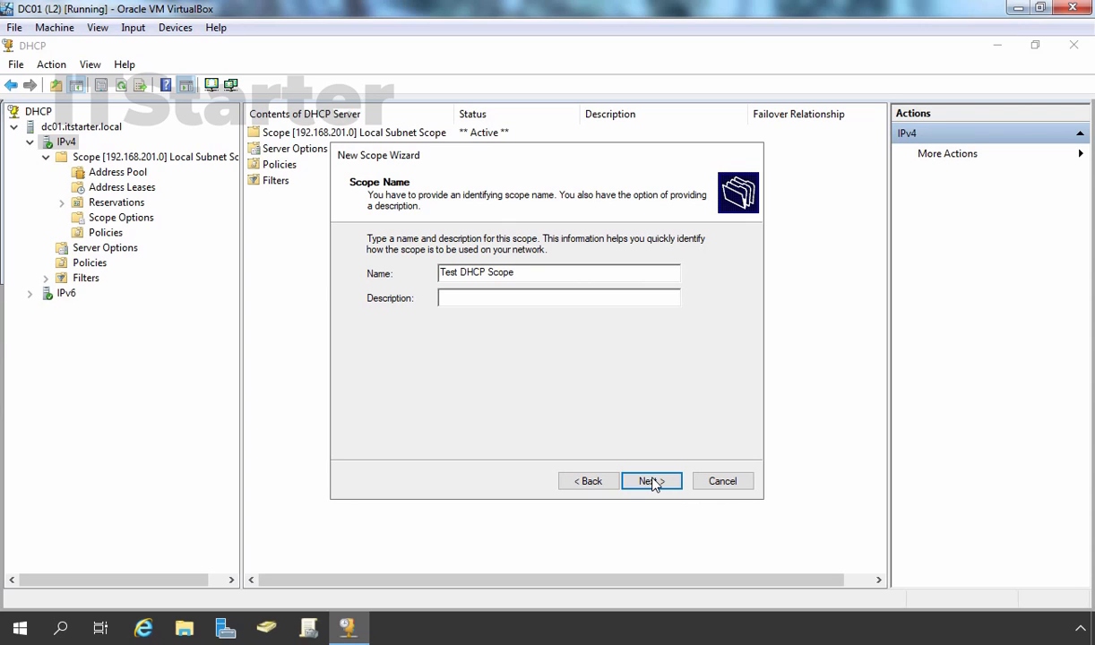
left_click(652, 482)
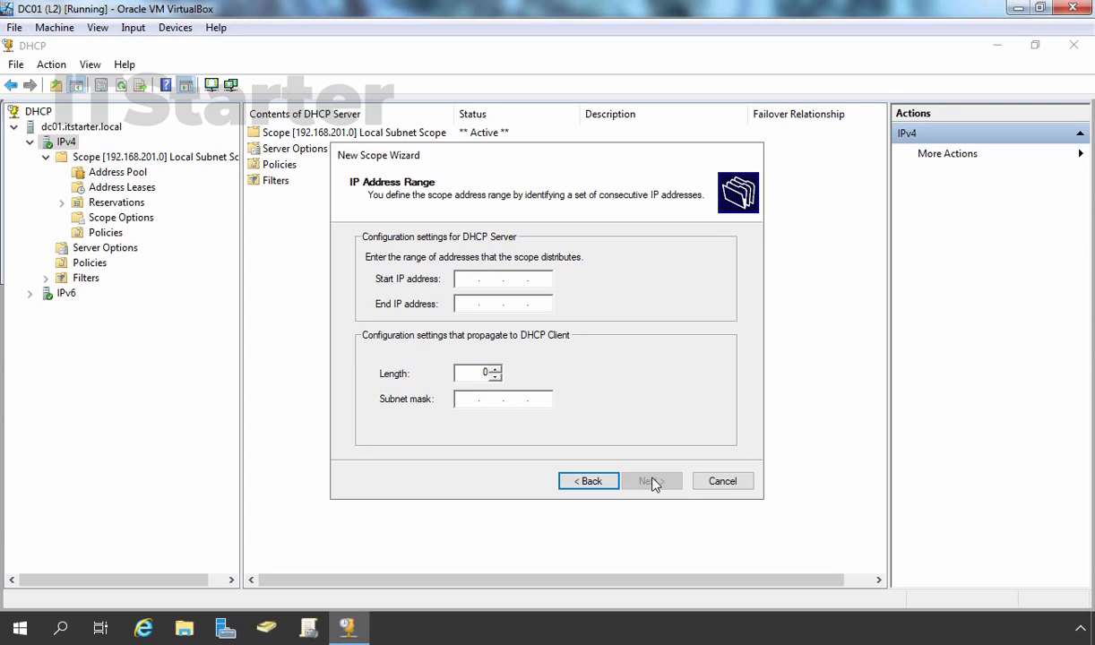
type("192 . 168 . 202 . 2")
key("Tab")
type("192 . 168 . 202 . ")
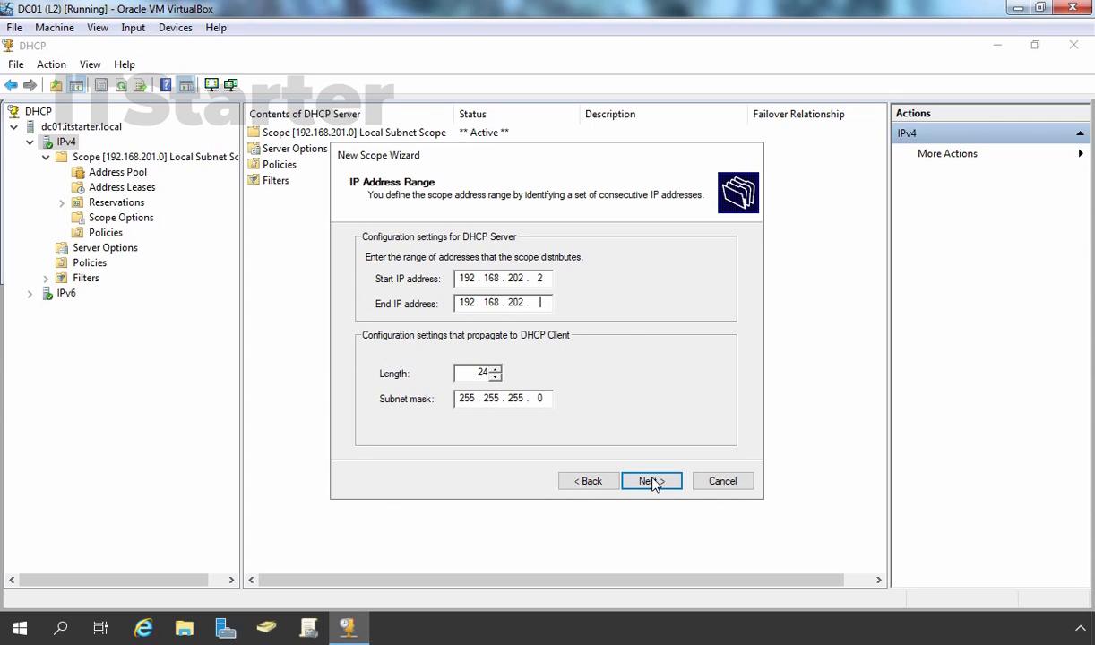
type("250")
left_click(651, 482)
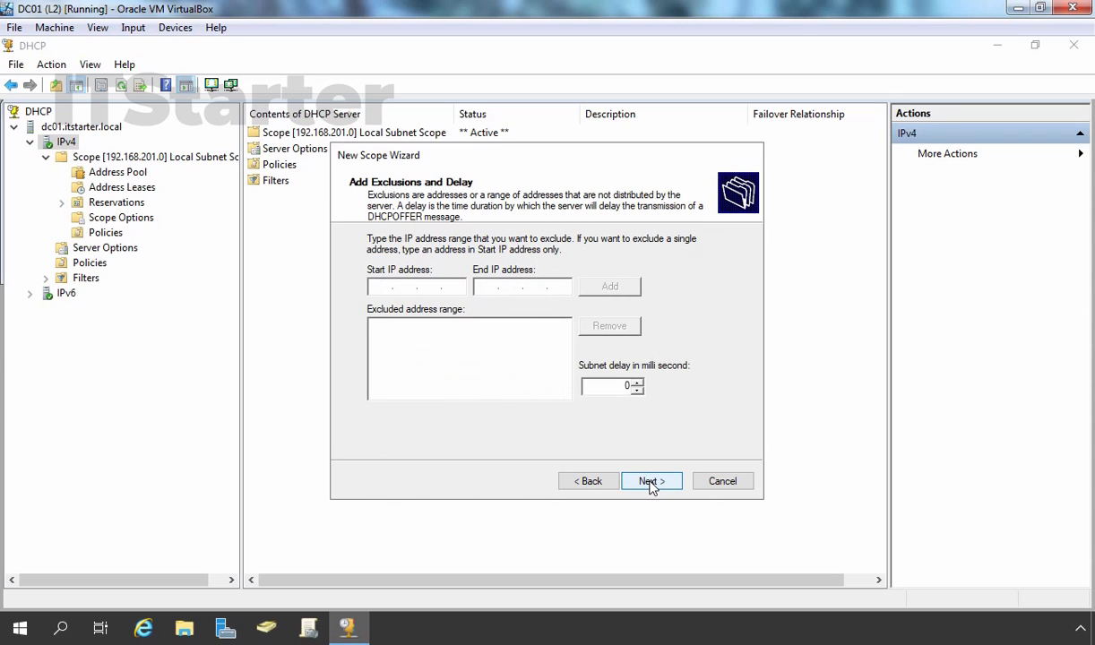
Accept the default exclusions and lease duration, choose to configure the DHCP options later, and finish creating the scope.
left_click(652, 483)
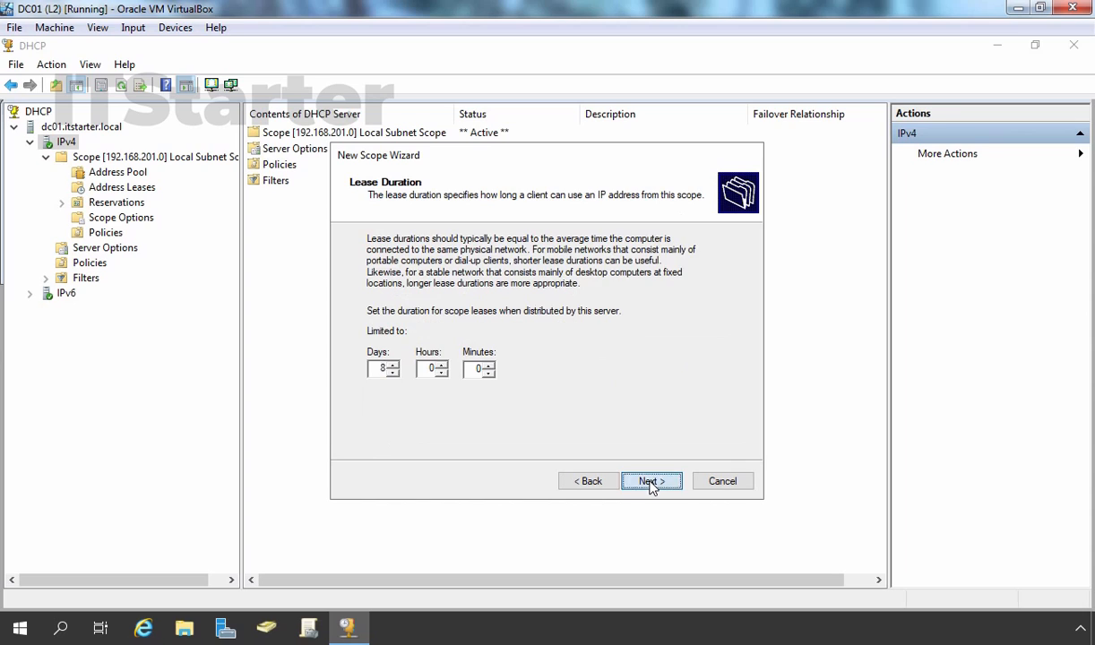
left_click(651, 482)
left_click(441, 355)
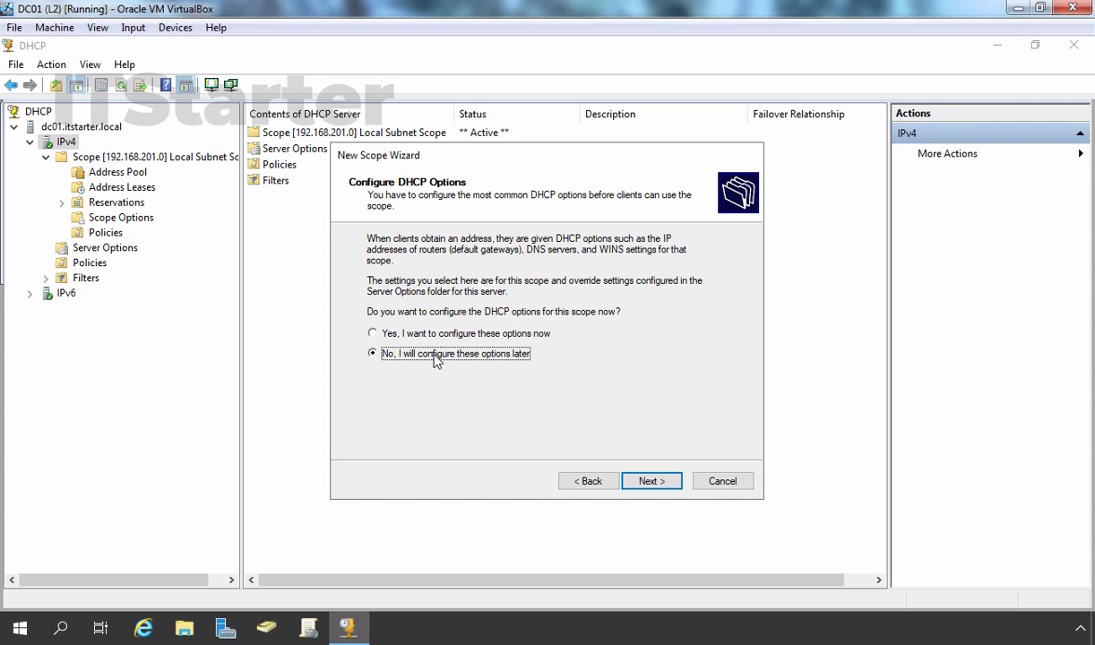
left_click(652, 482)
left_click(652, 482)
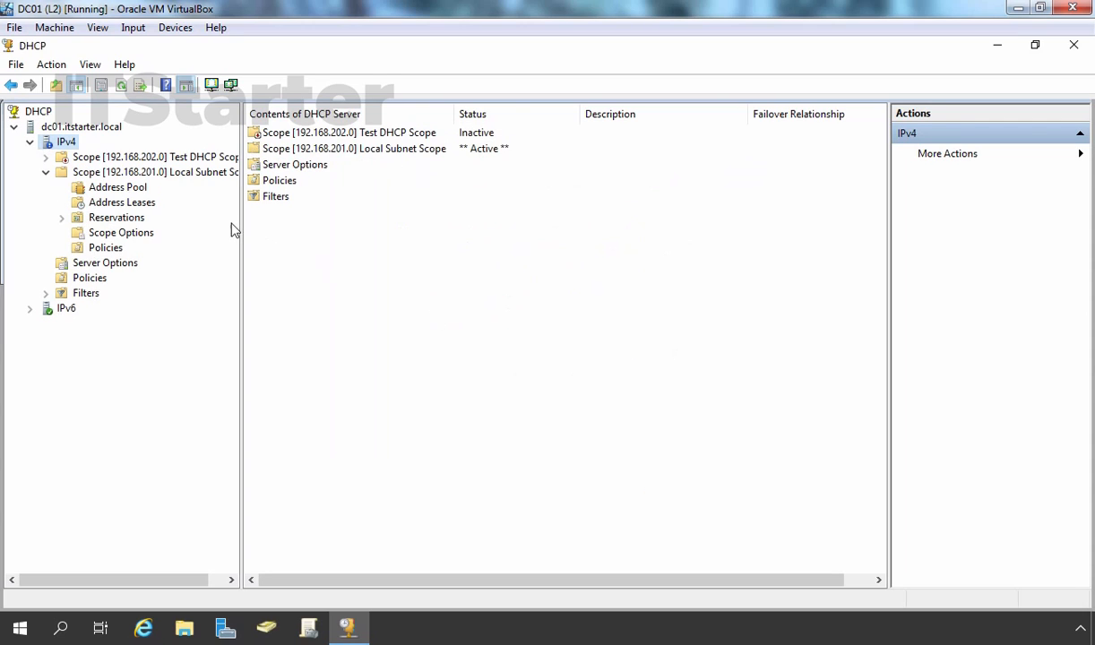
Compare the scope options of Local Subnet Scope and Test DHCP Scope, and activate Test DHCP Scope.
double_click(151, 157)
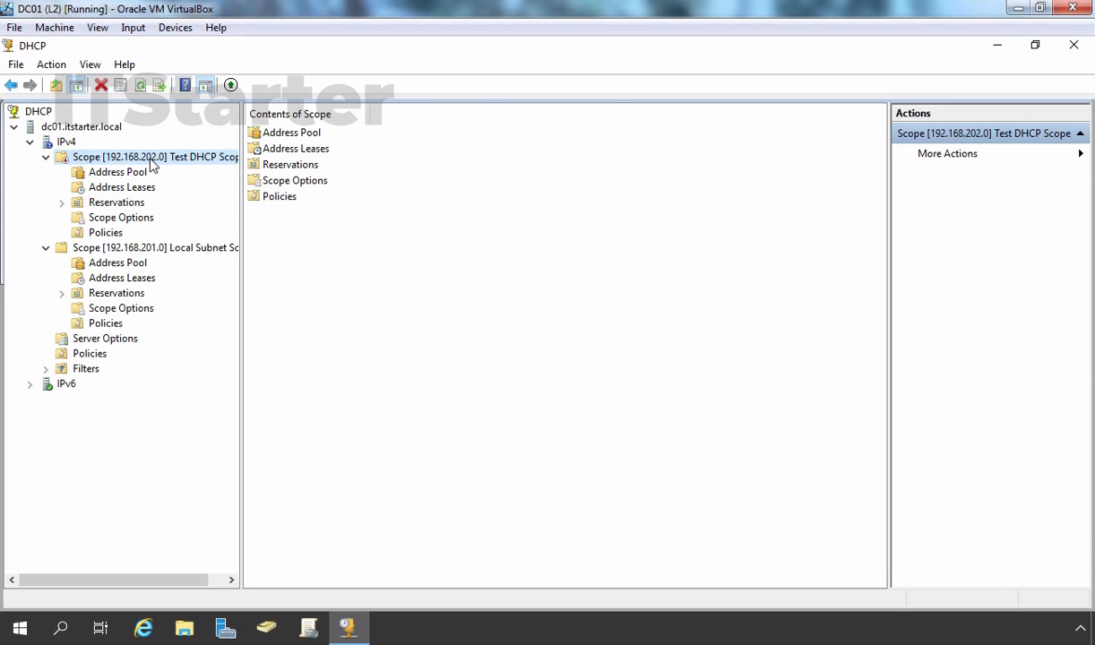
left_click(169, 251)
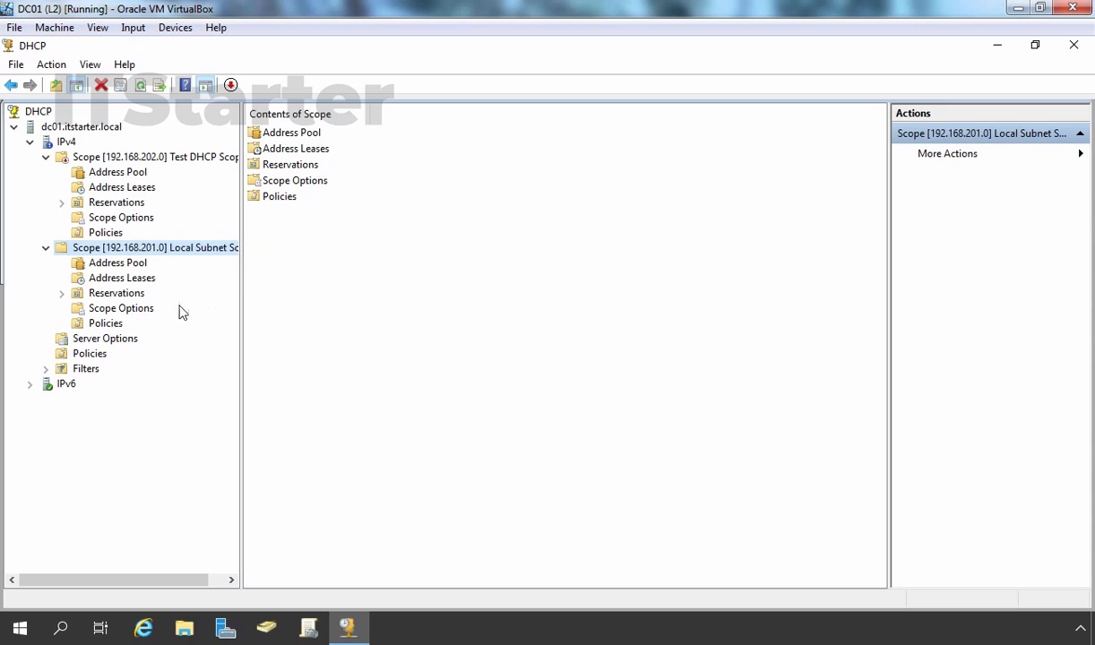
left_click(113, 310)
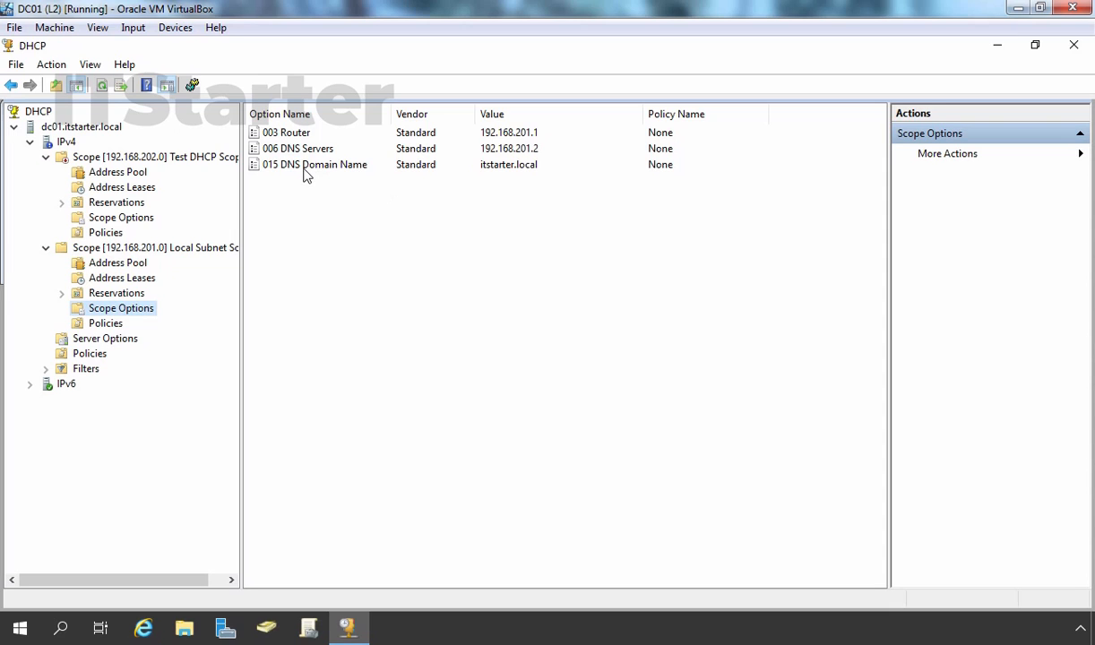
left_click(109, 221)
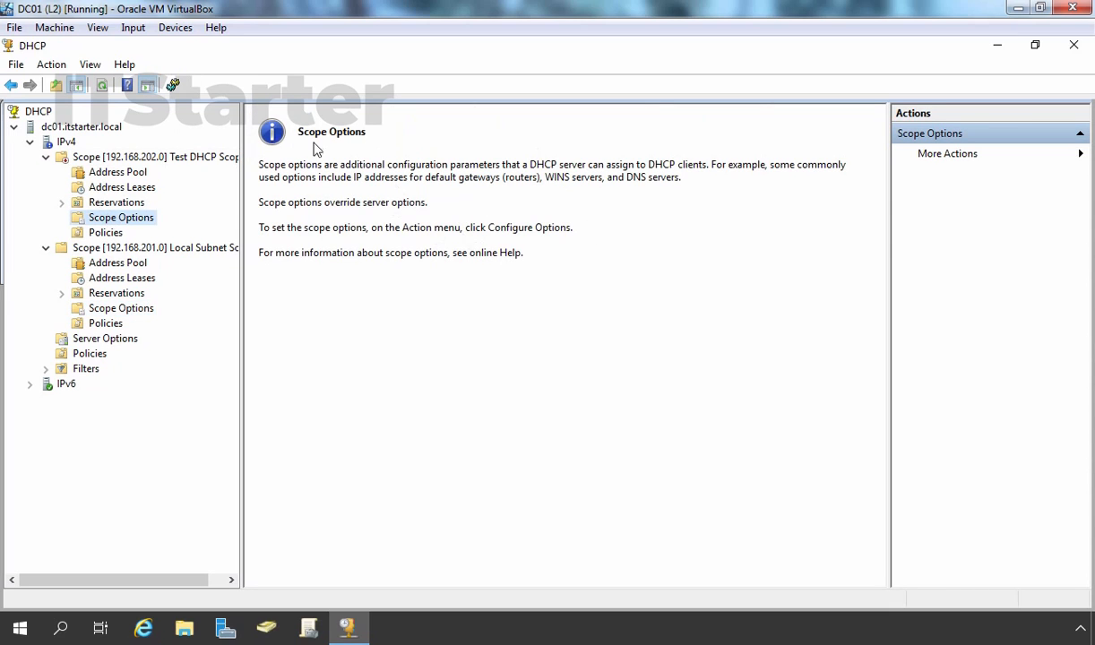
right_click(133, 159)
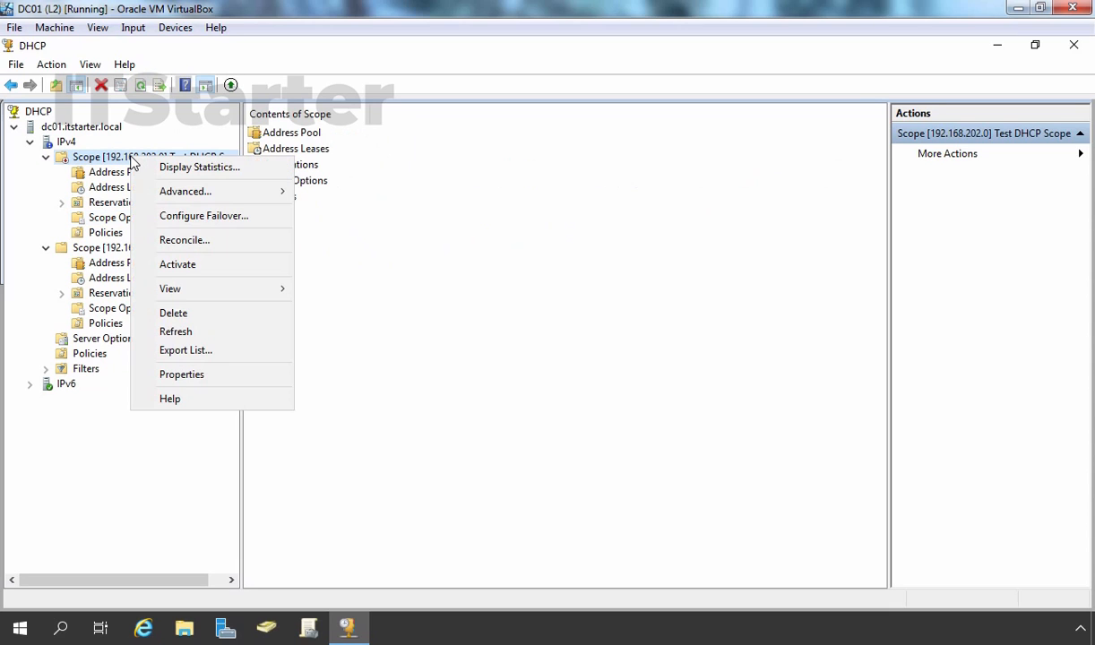
left_click(172, 264)
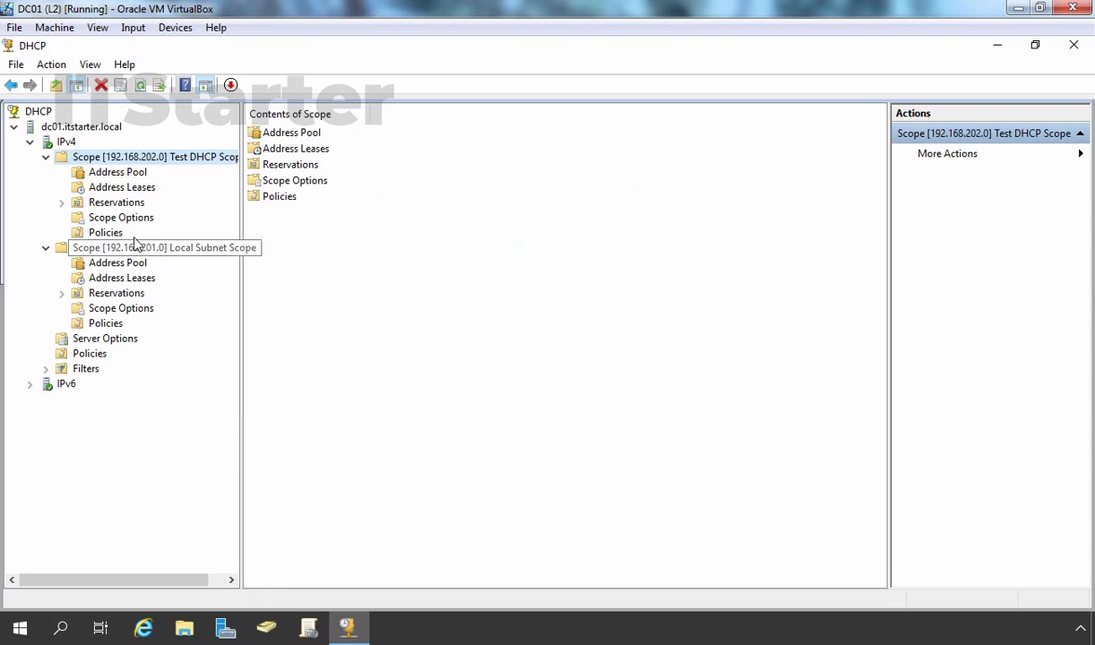
Enable the 006 DNS Servers option in the IPv4 server options and add the IP address 192.168.201.2.
left_click(112, 222)
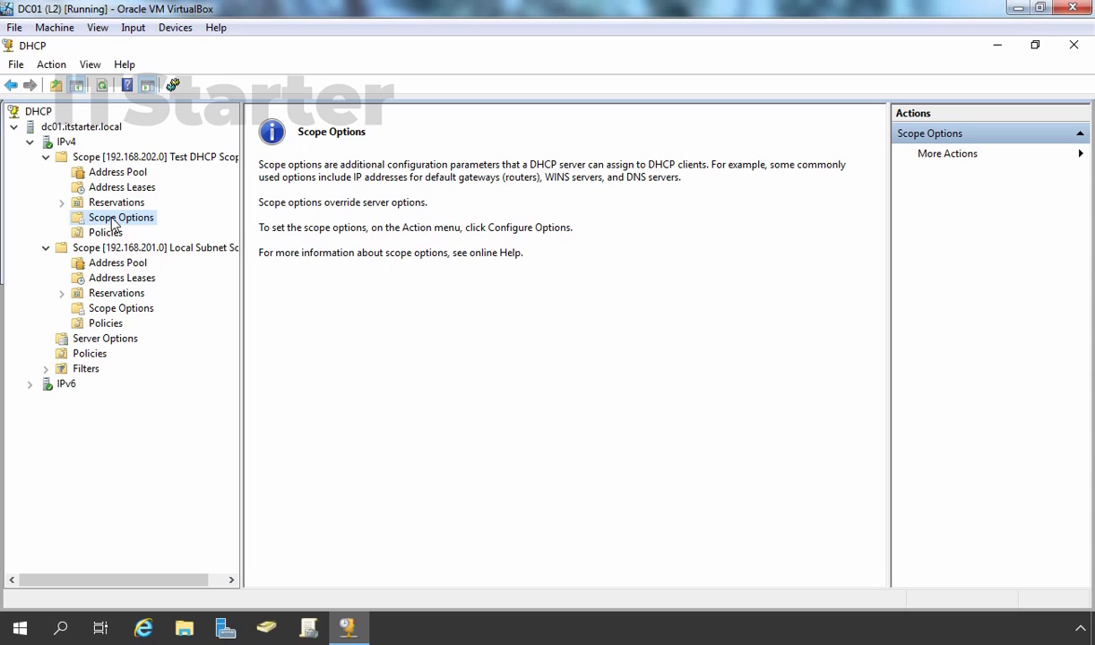
left_click(101, 341)
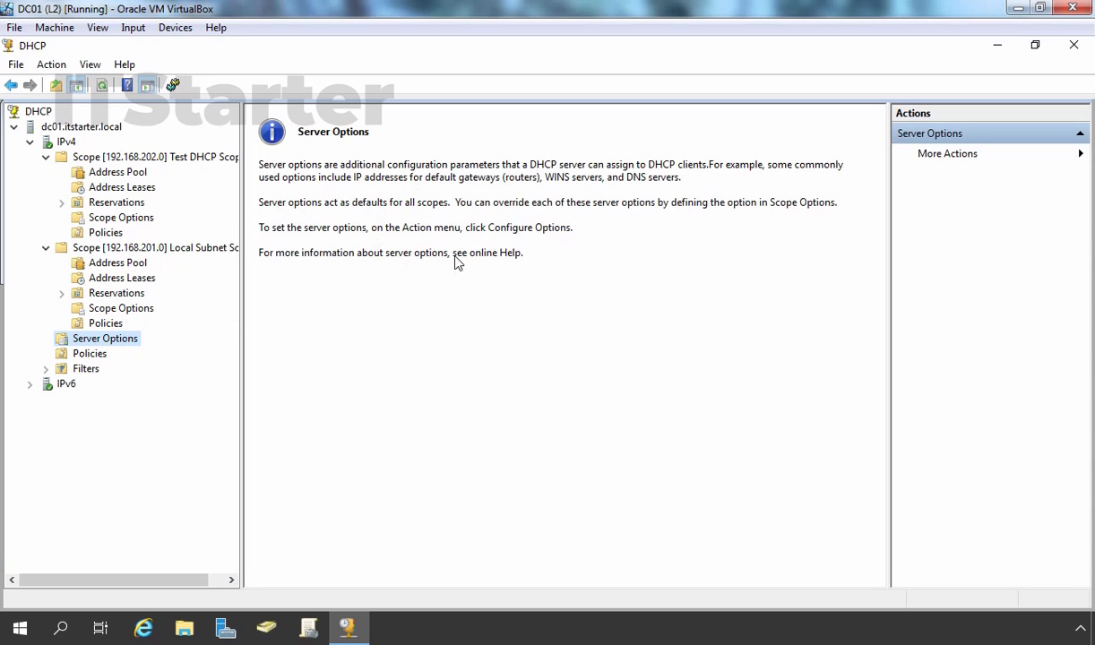
right_click(124, 346)
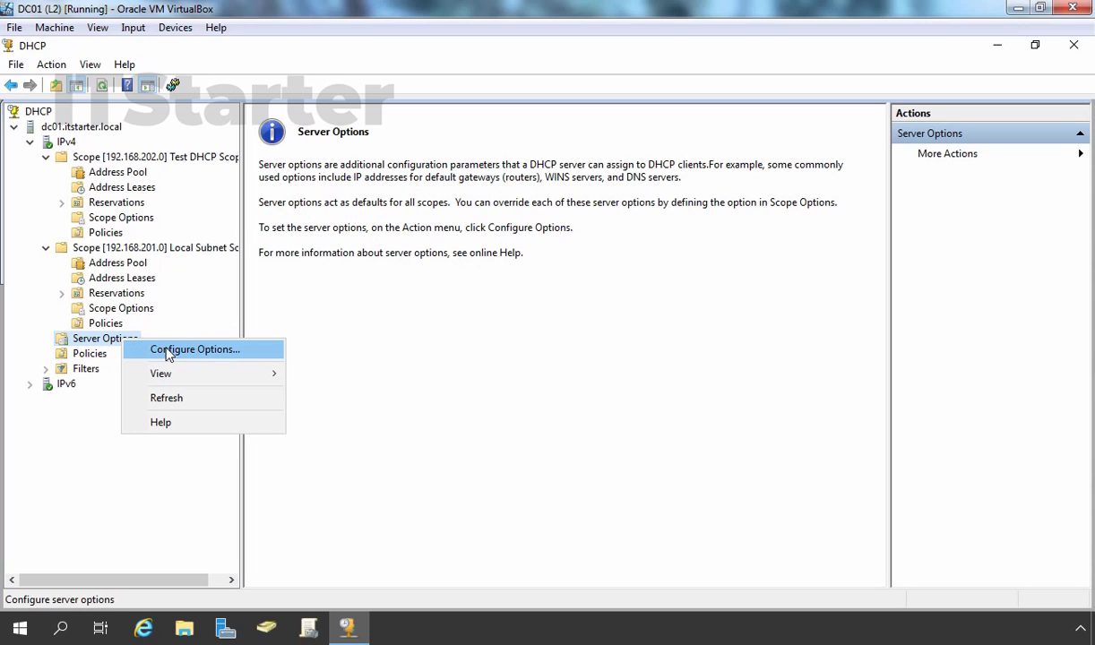
left_click(216, 351)
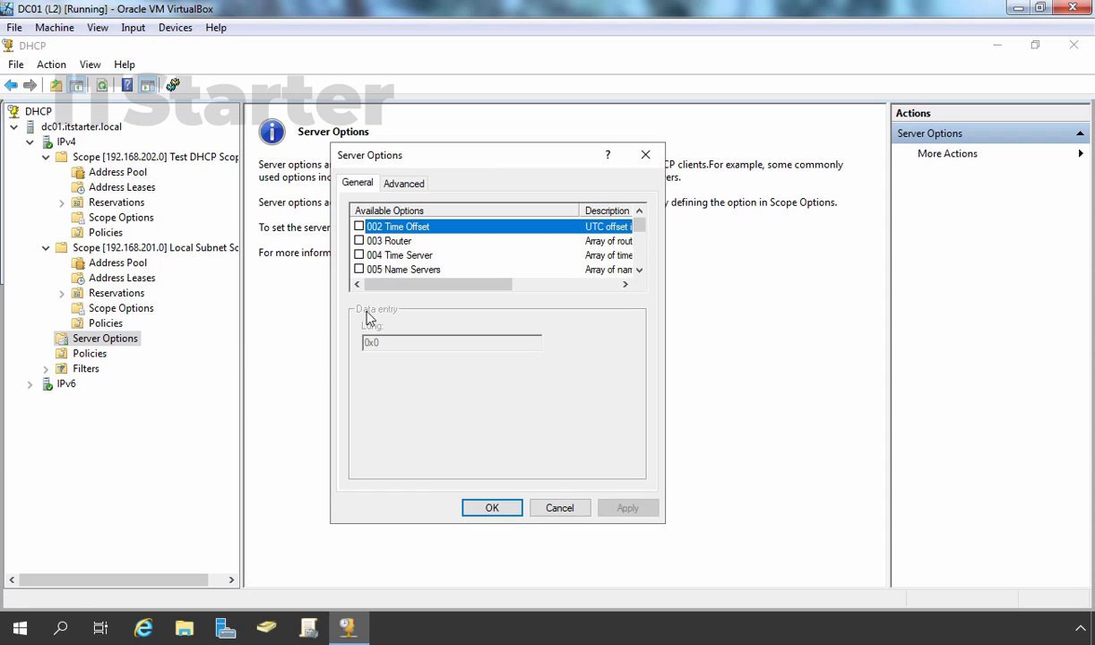
left_click(435, 270)
scroll(435, 269, "down", 1)
left_click(409, 242)
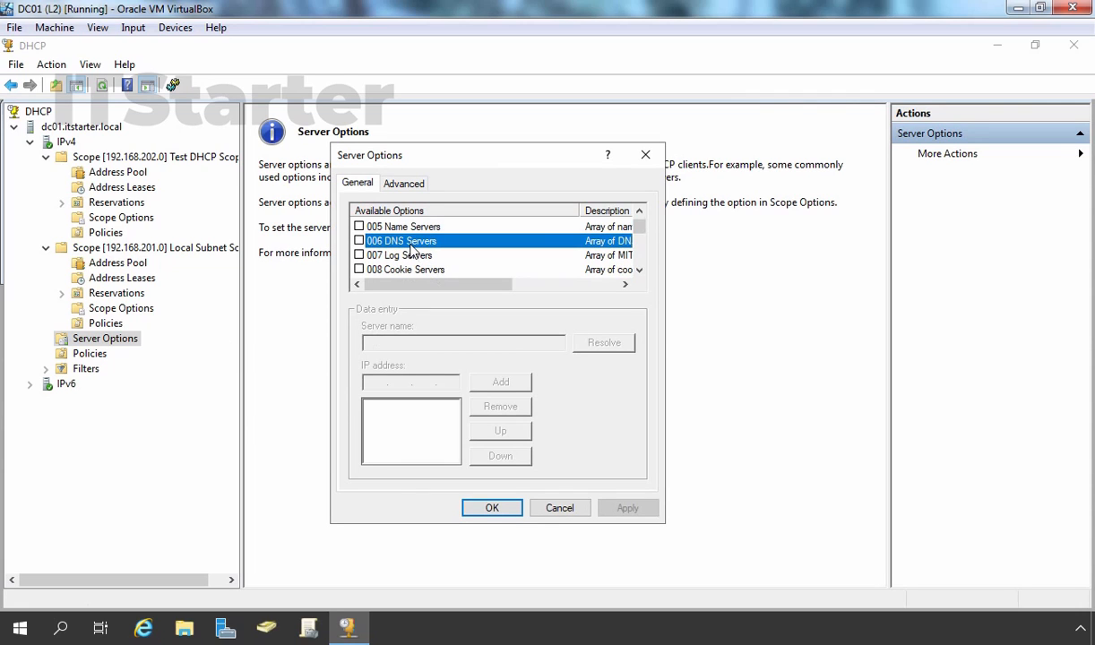
left_click(359, 241)
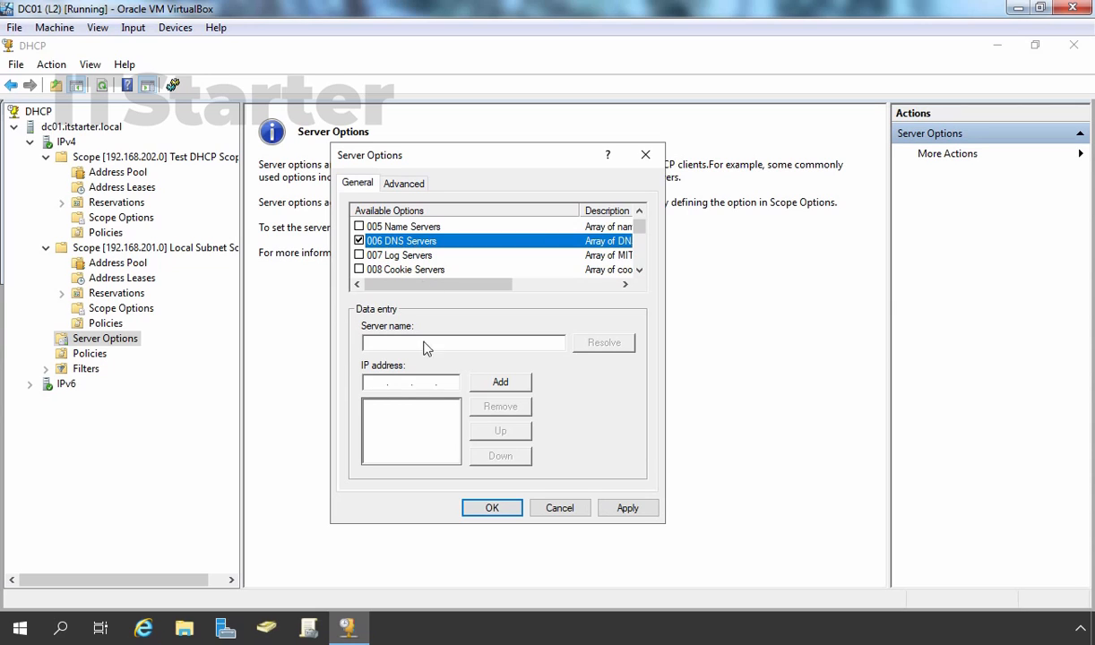
left_click(379, 341)
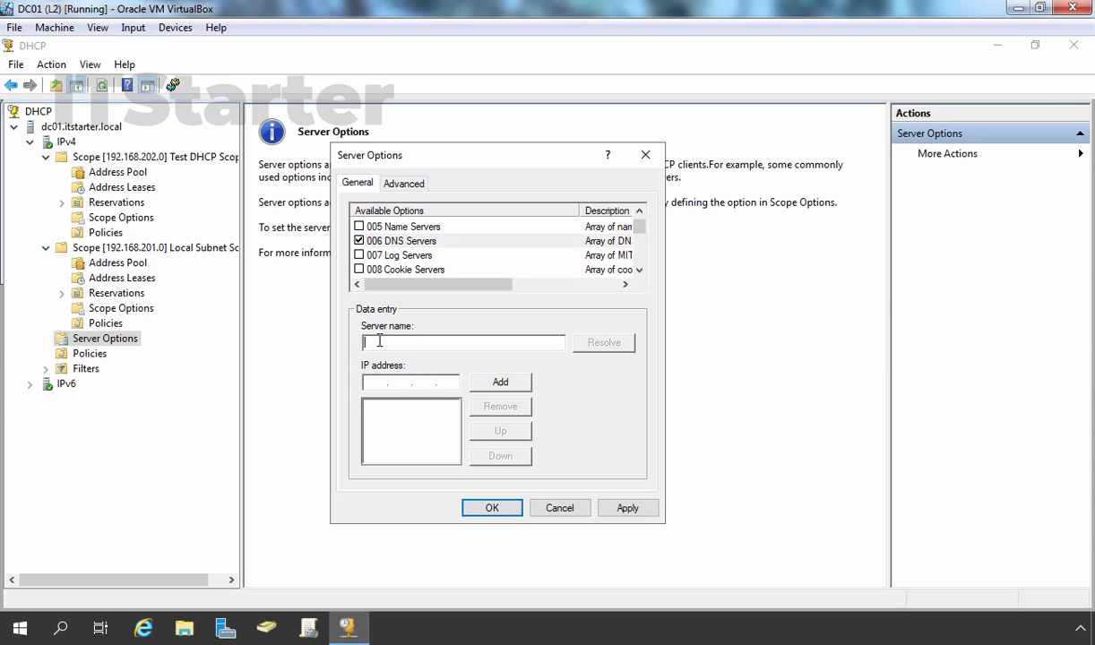
left_click(379, 383)
left_click(382, 382)
type("192.168.201.2")
left_click(498, 383)
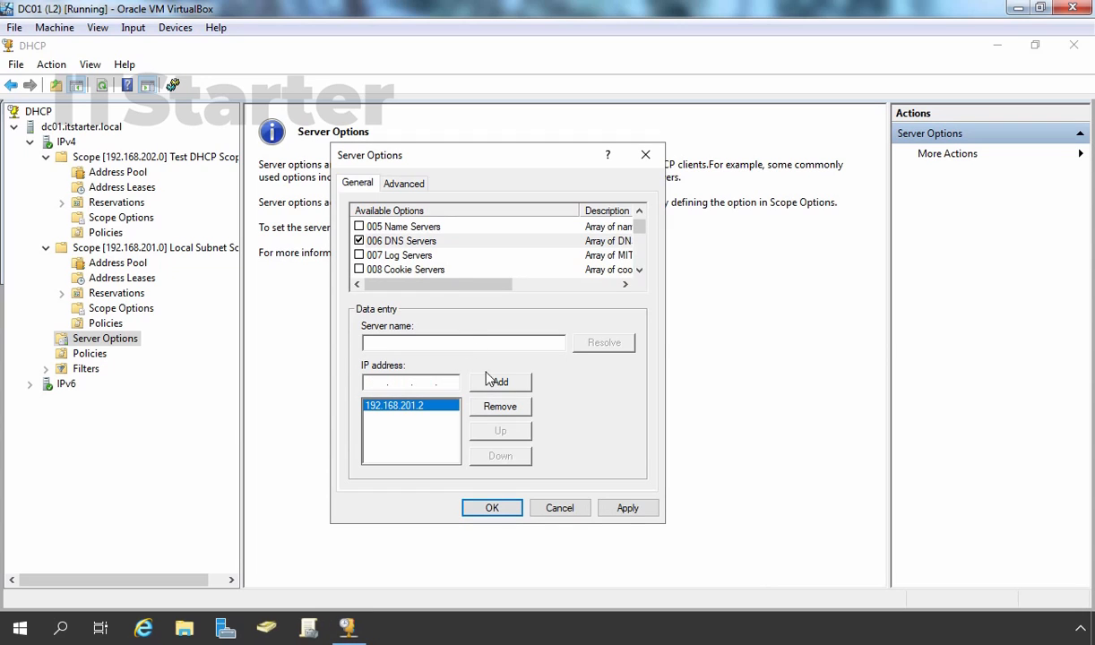
Enable the 015 DNS Domain Name server option with the value itstarter.local and apply the server options.
left_click(443, 271)
scroll(444, 273, "down", 4)
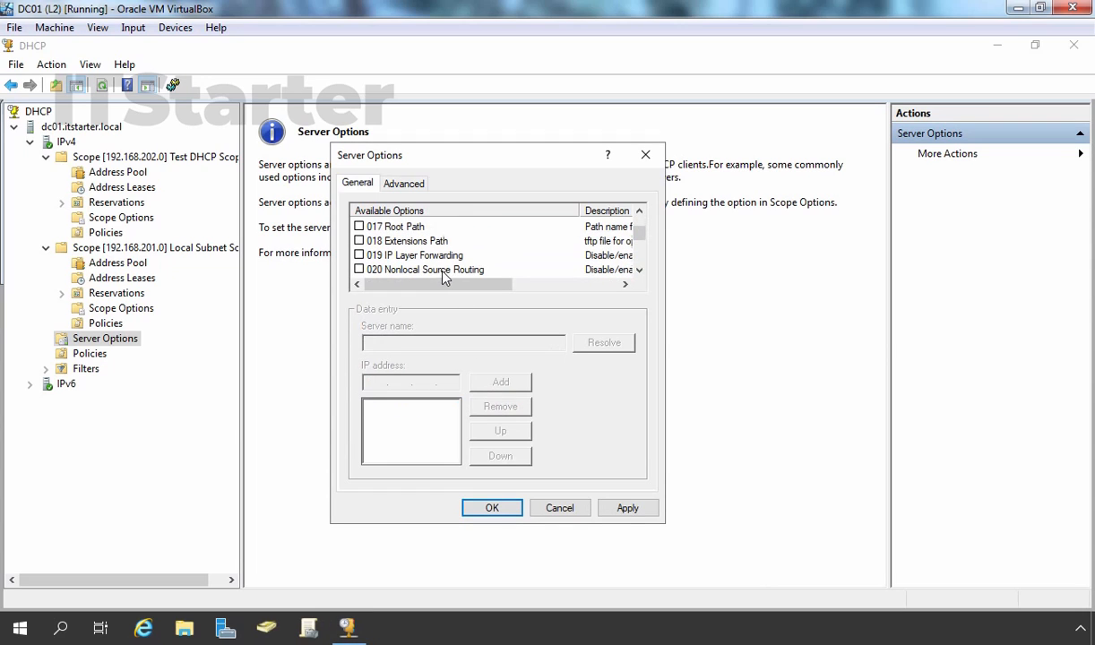
scroll(432, 256, "up", 1)
left_click(427, 242)
left_click(359, 241)
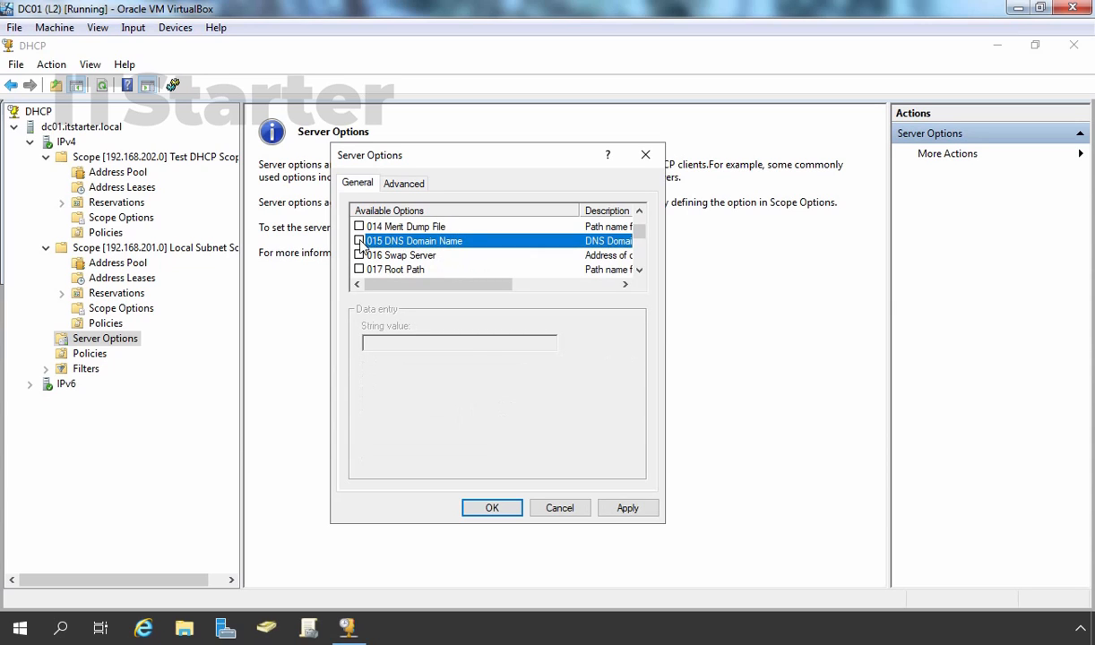
left_click(400, 342)
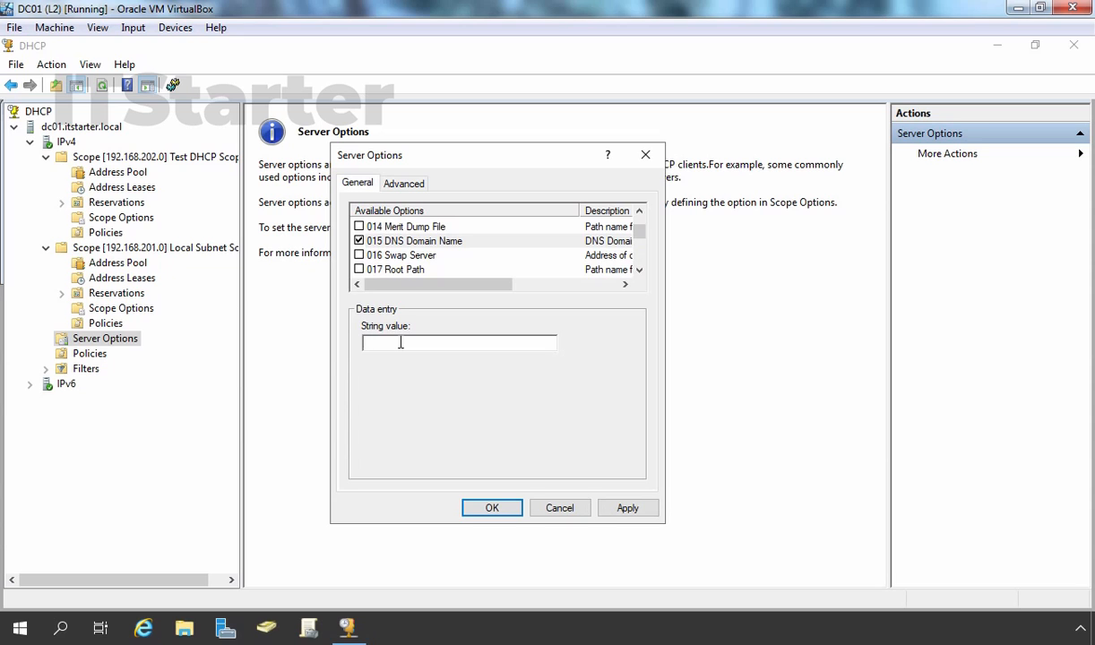
type("itstarter.local")
left_click(626, 508)
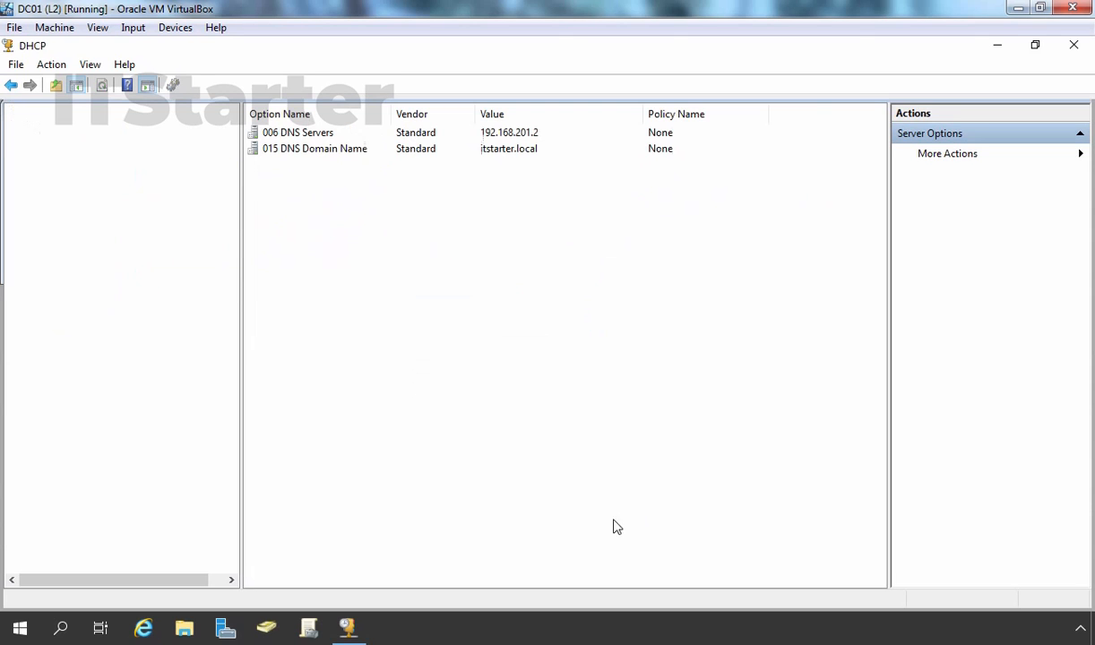
left_click(348, 627)
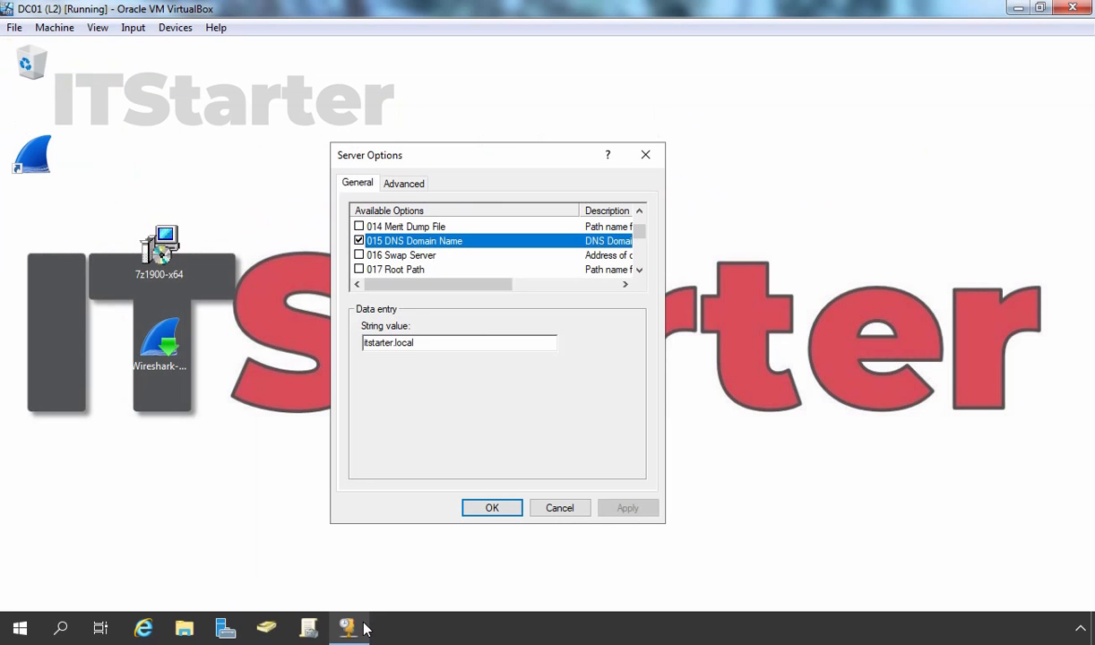
left_click(477, 510)
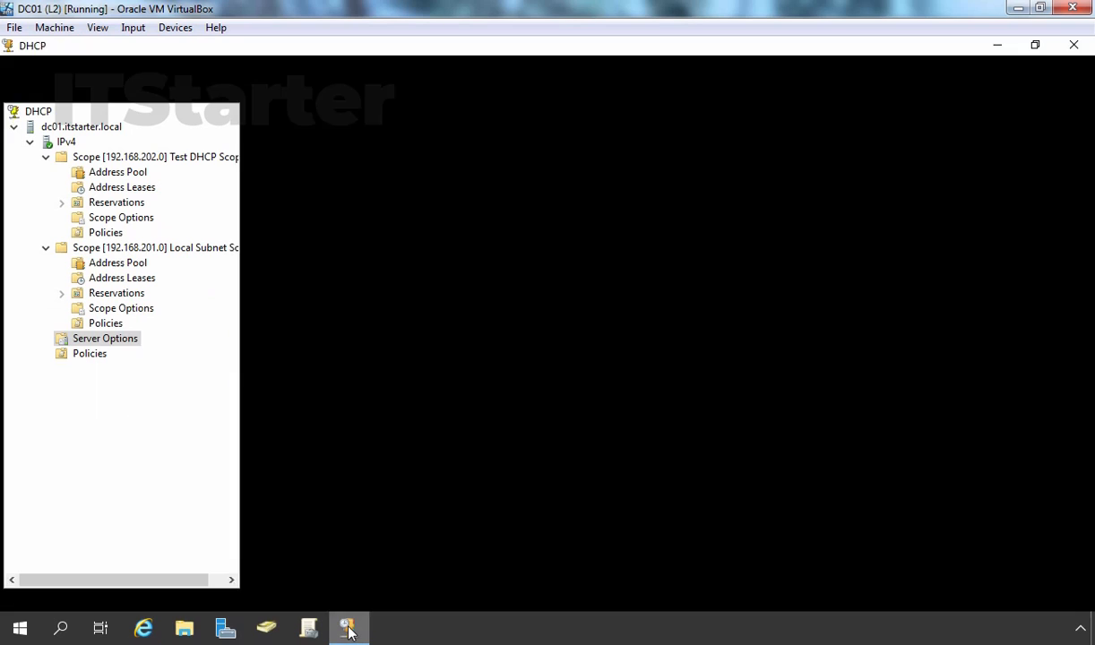
left_click(348, 627)
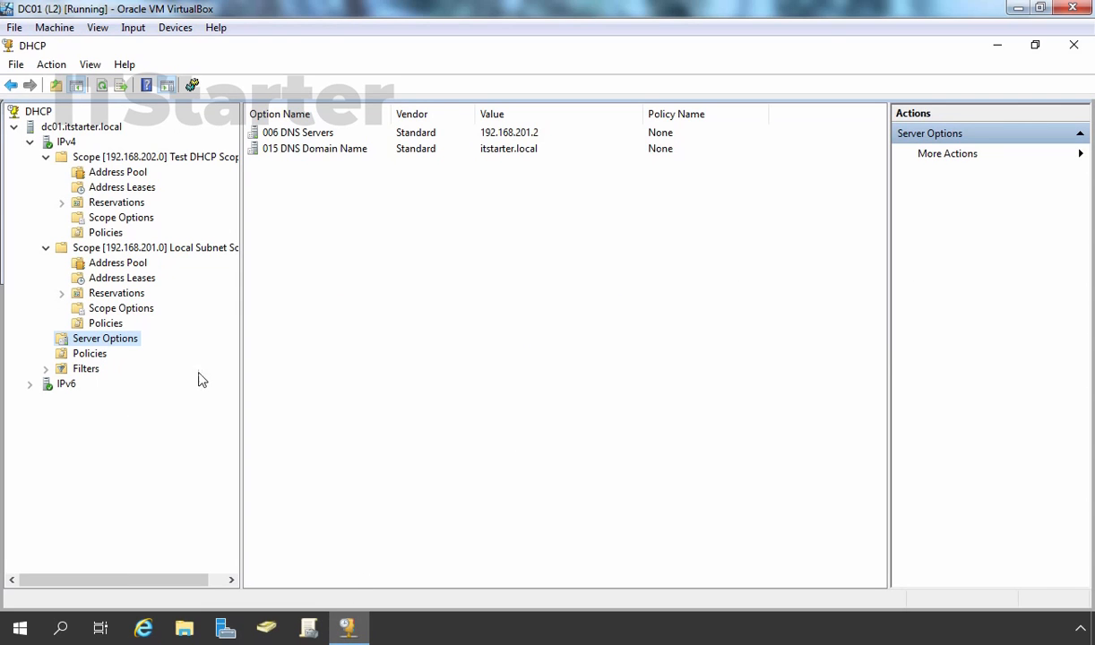
Compare the scope options of Local Subnet Scope with the server options.
left_click(102, 248)
left_click(109, 309)
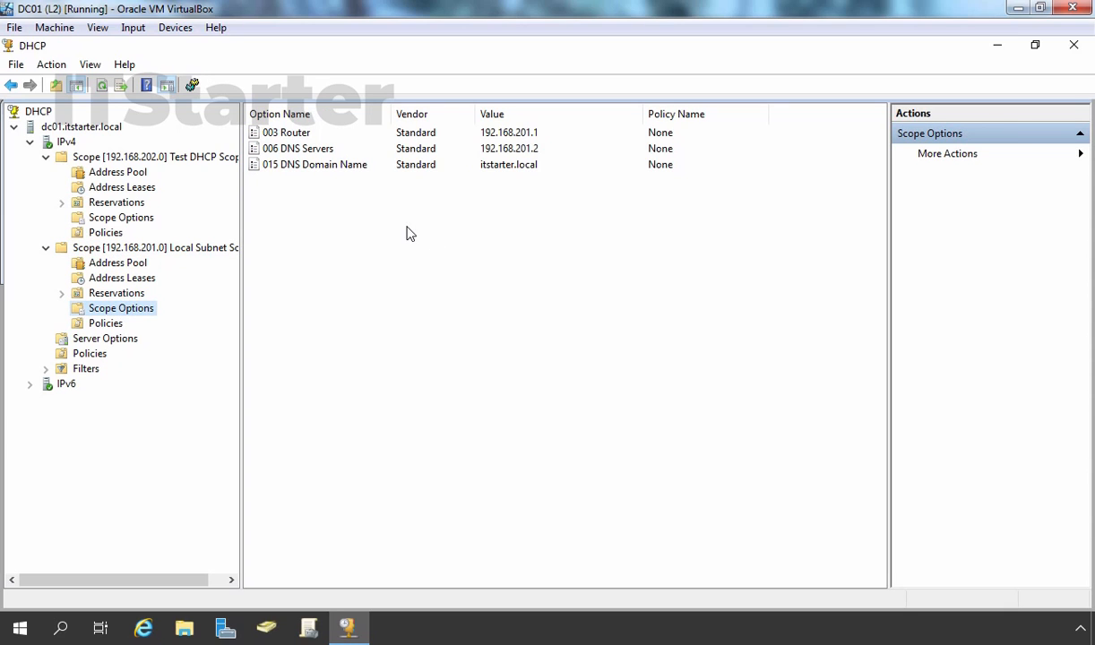
left_click(100, 338)
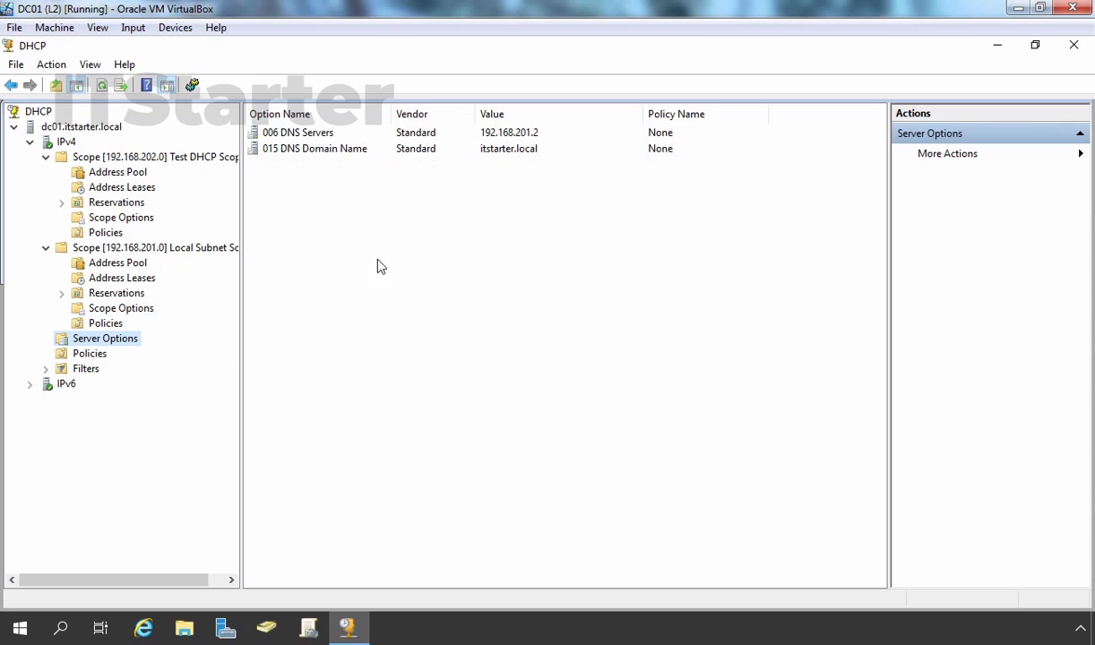
Enable the 003 Router option in the scope options of Test DHCP Scope and add the IP address 192.168.202.1.
left_click(105, 220)
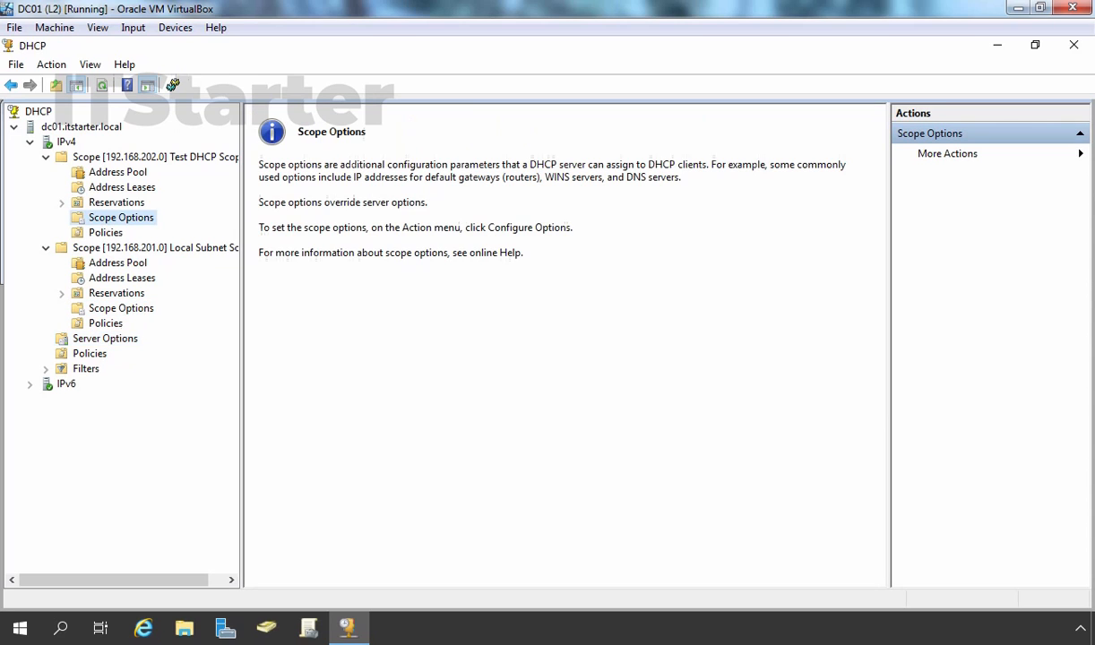
right_click(104, 222)
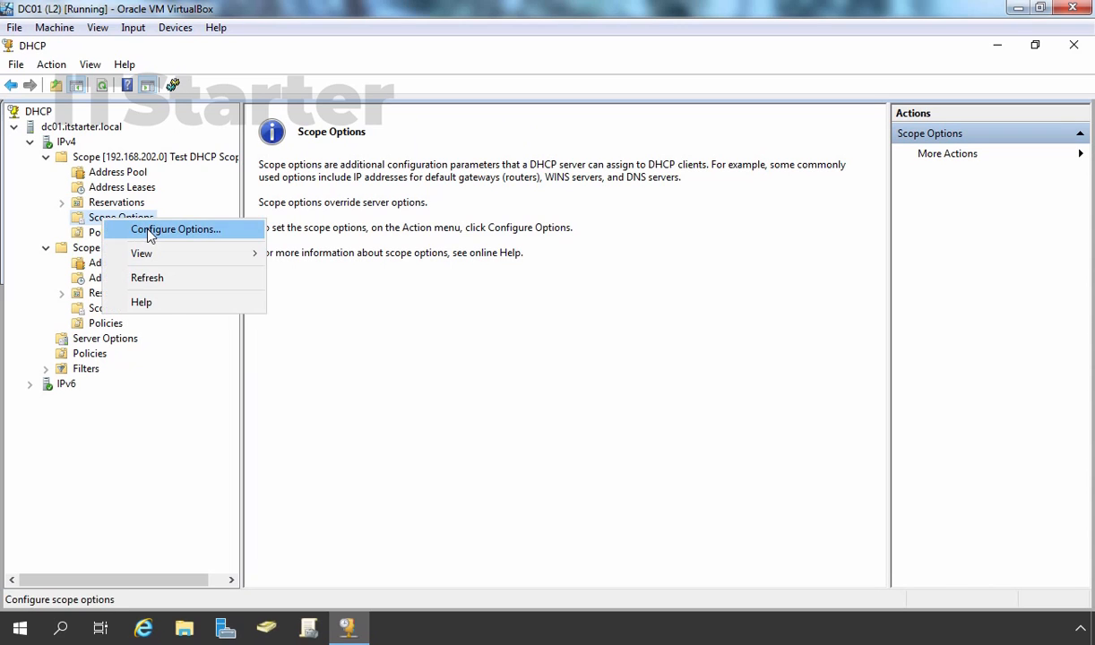
left_click(148, 230)
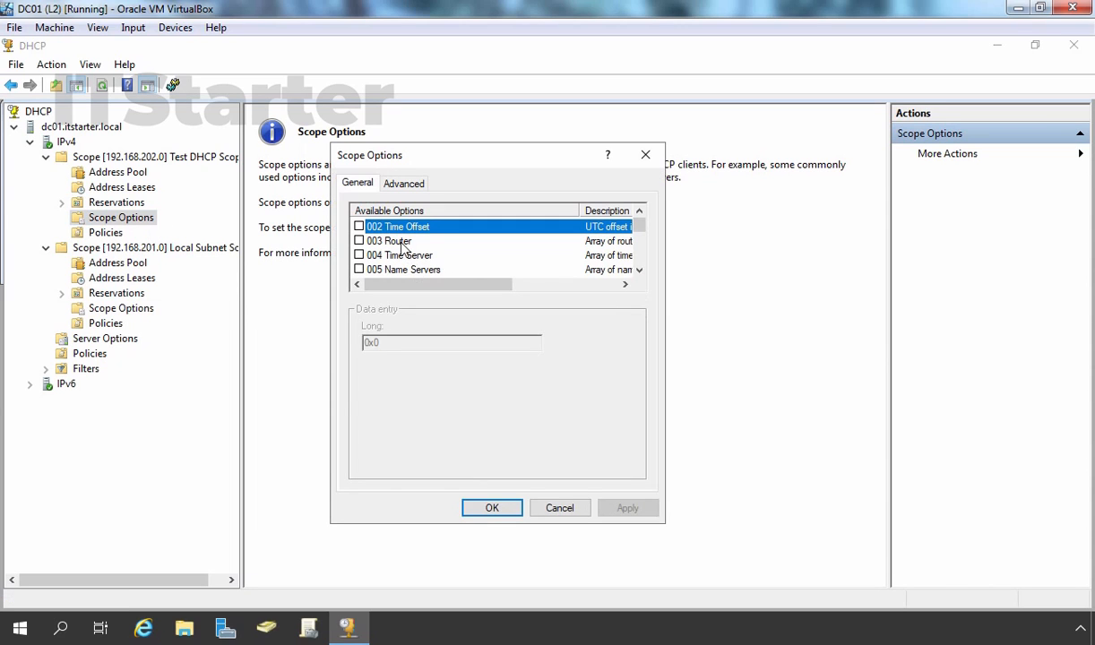
left_click(388, 241)
left_click(359, 242)
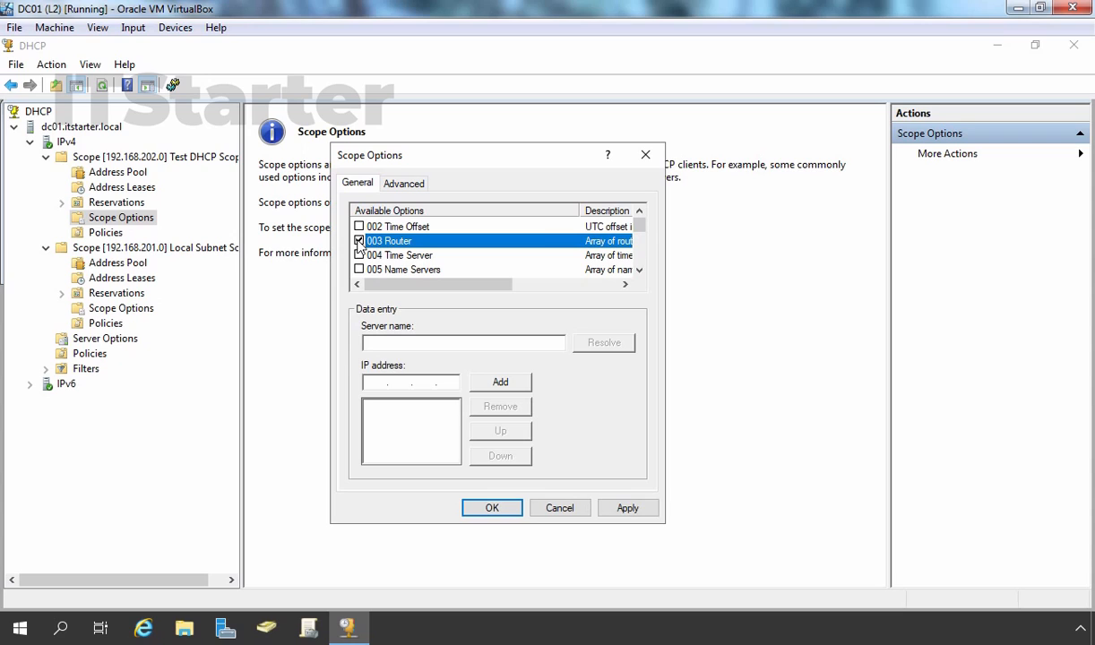
left_click(370, 382)
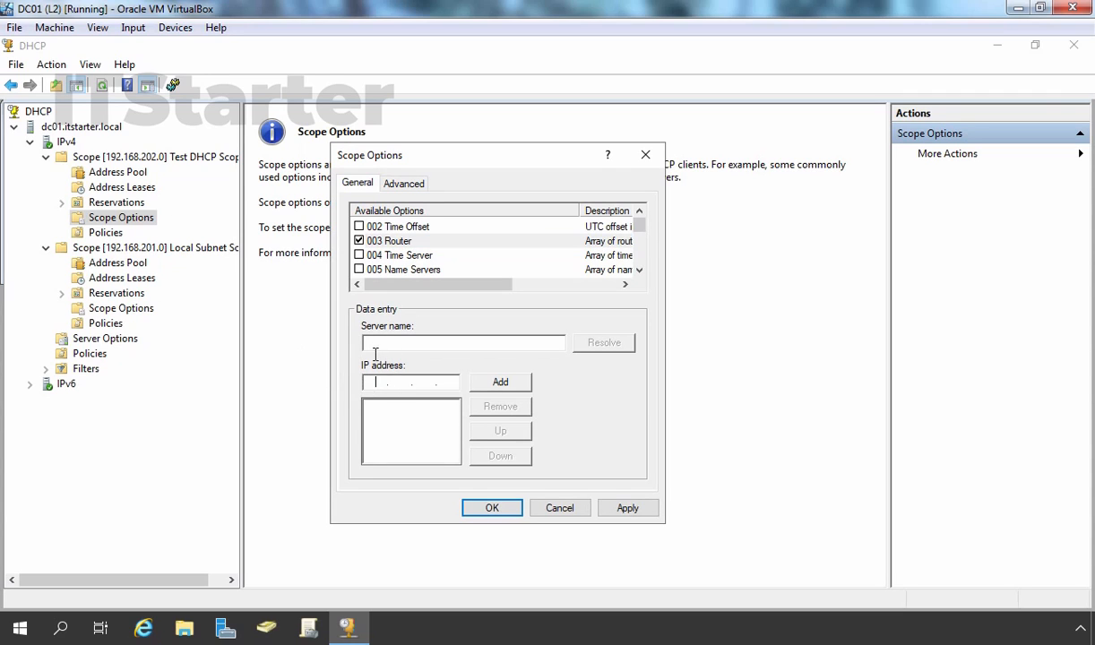
type("192 . 168 . 202 . 1")
left_click(500, 383)
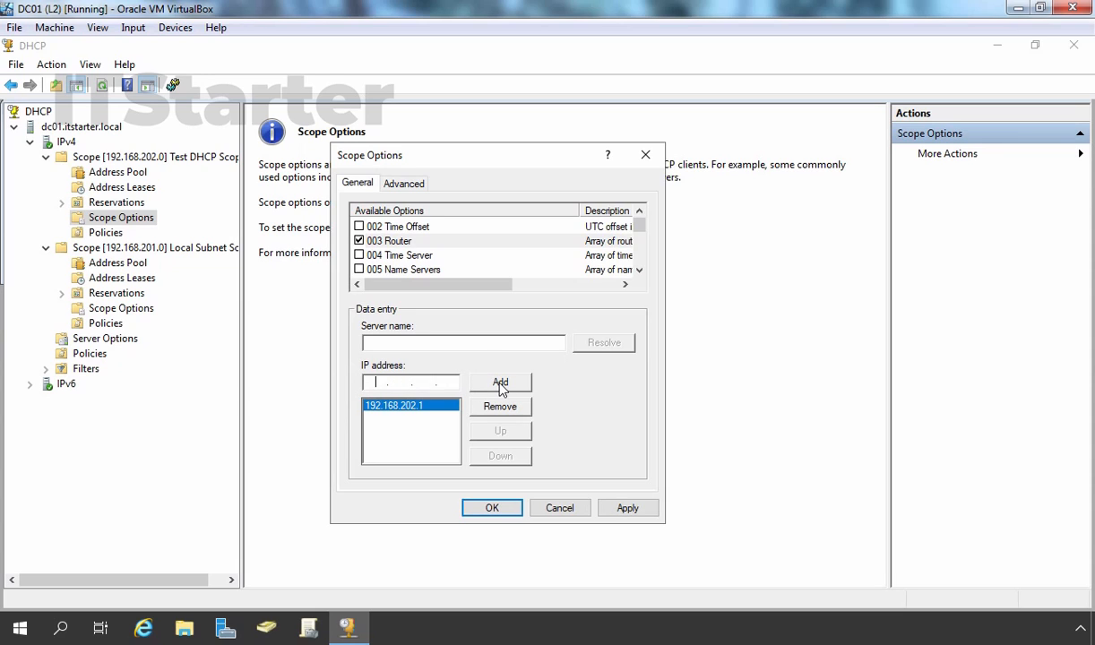
Enable the 006 DNS Servers scope option for Test DHCP Scope and add the IP address 192.168.201.2.
left_click(426, 271)
scroll(423, 273, "down", 1)
left_click(409, 244)
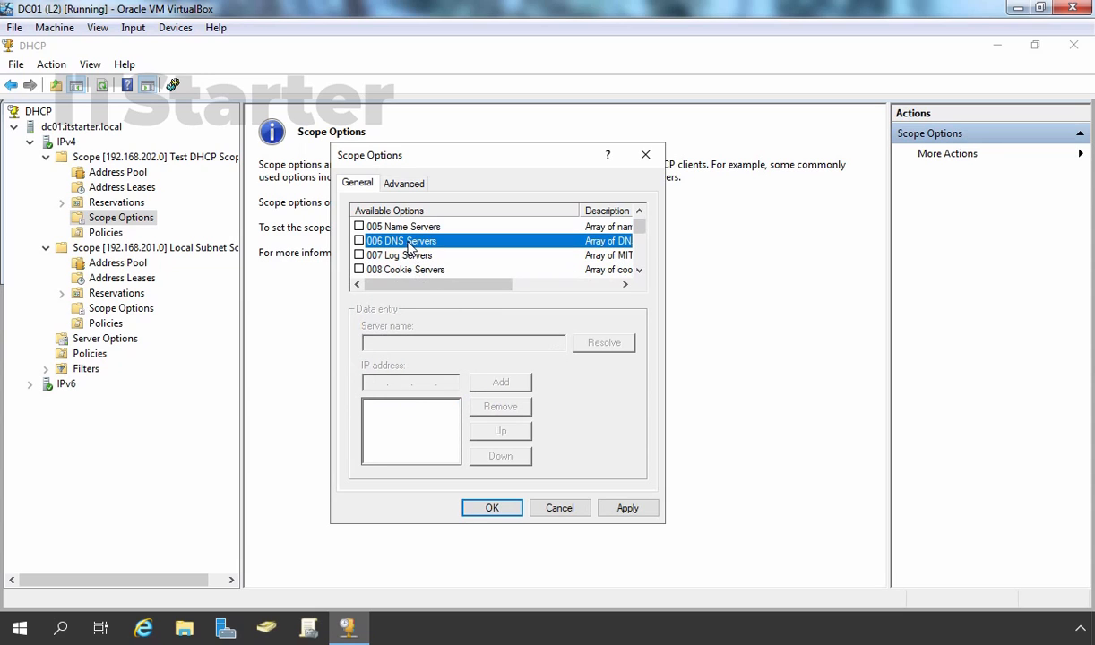
left_click(358, 240)
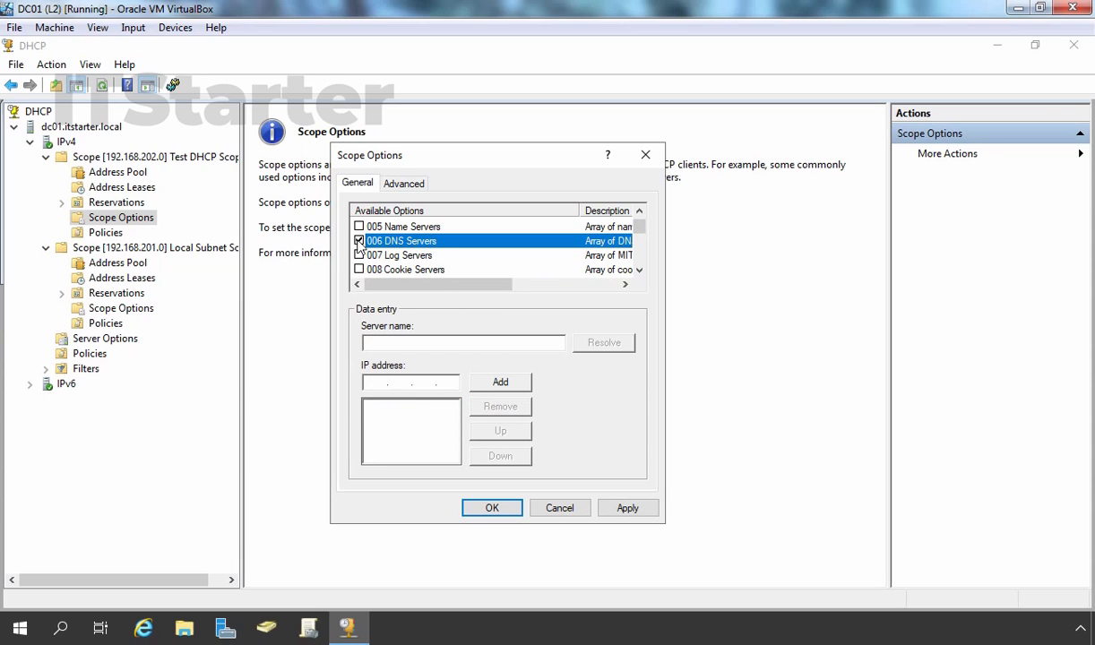
left_click(376, 380)
type("192.1")
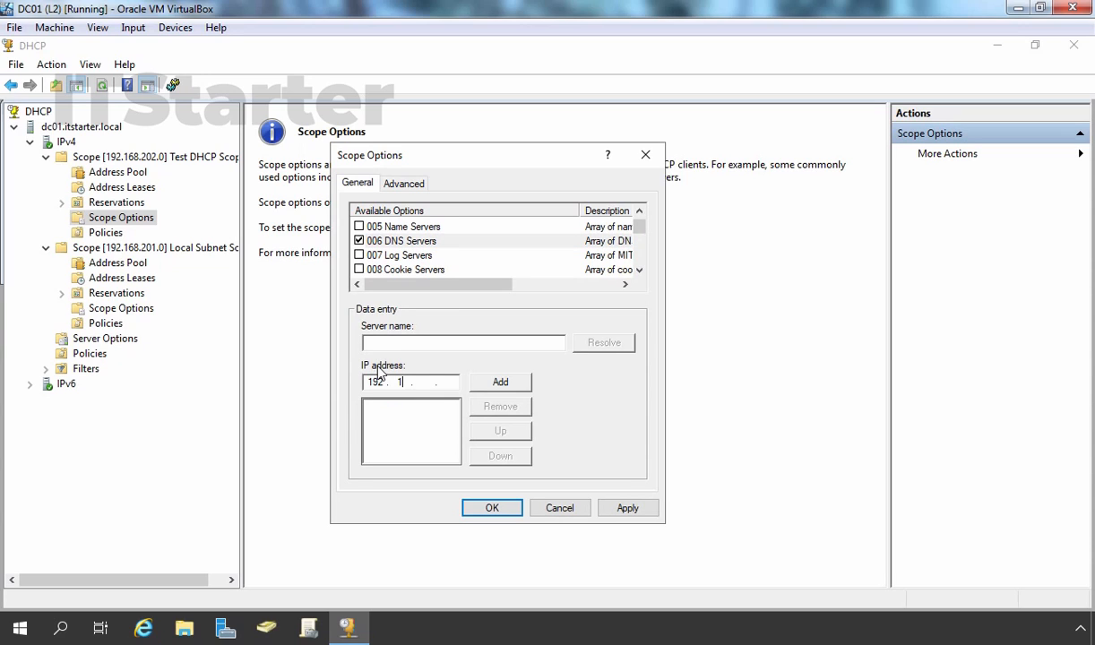
type("68.202.")
key("BackSpace")
type("192")
left_click(499, 383)
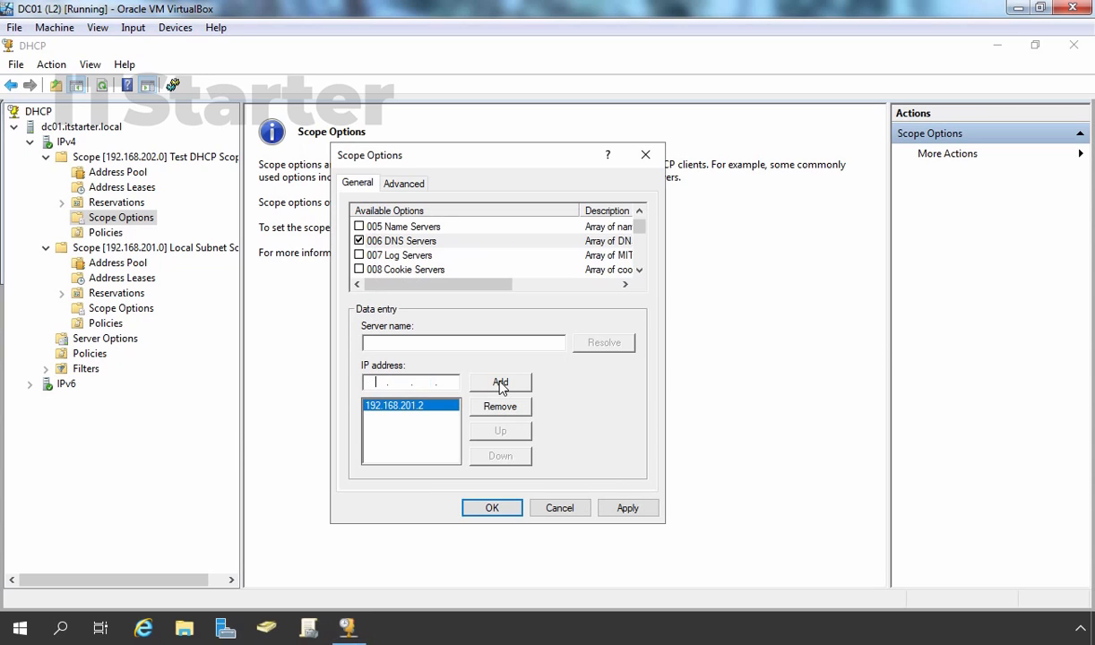
Enable the 015 DNS Domain Name scope option for Test DHCP Scope with the value itstarter.local.
scroll(412, 265, "down", 2)
scroll(413, 265, "down", 1)
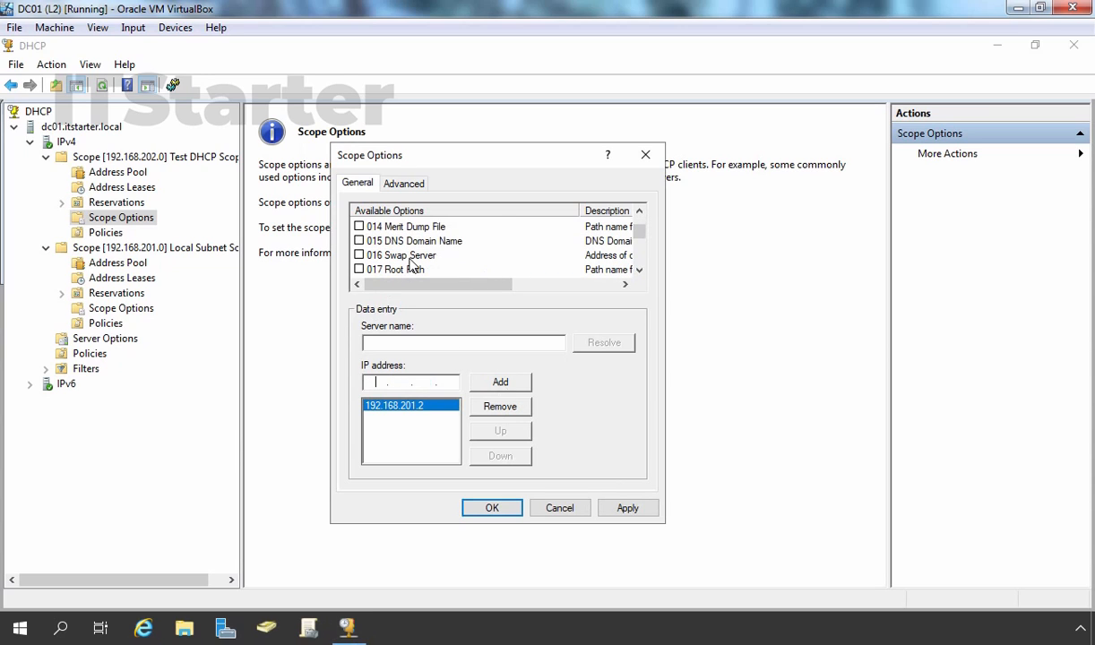
left_click(395, 241)
left_click(358, 241)
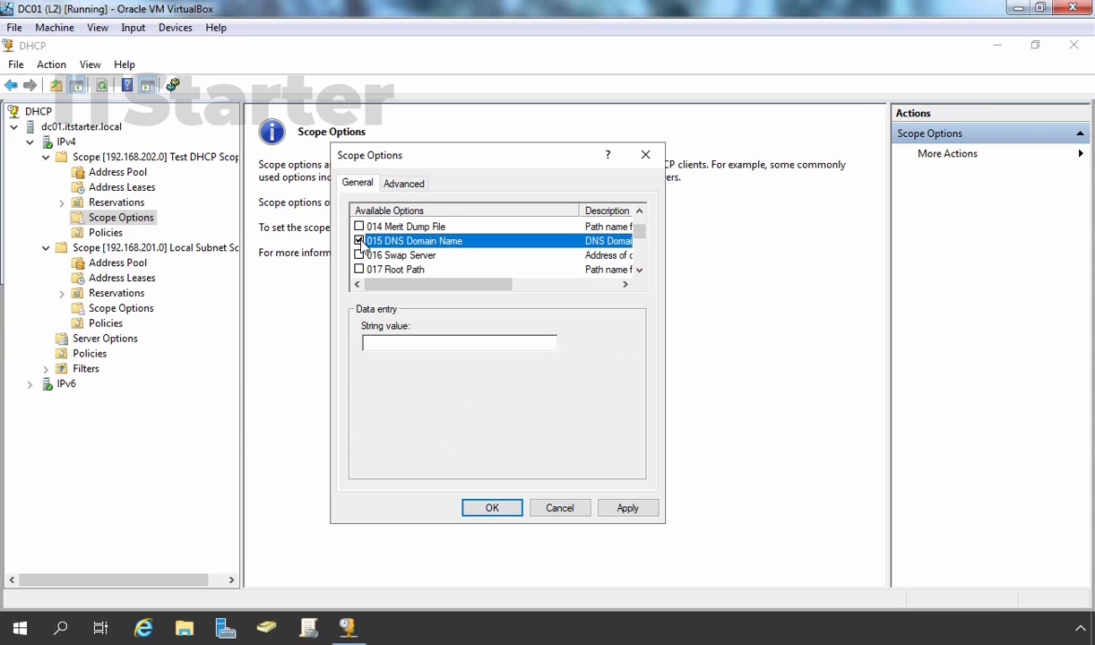
left_click(406, 342)
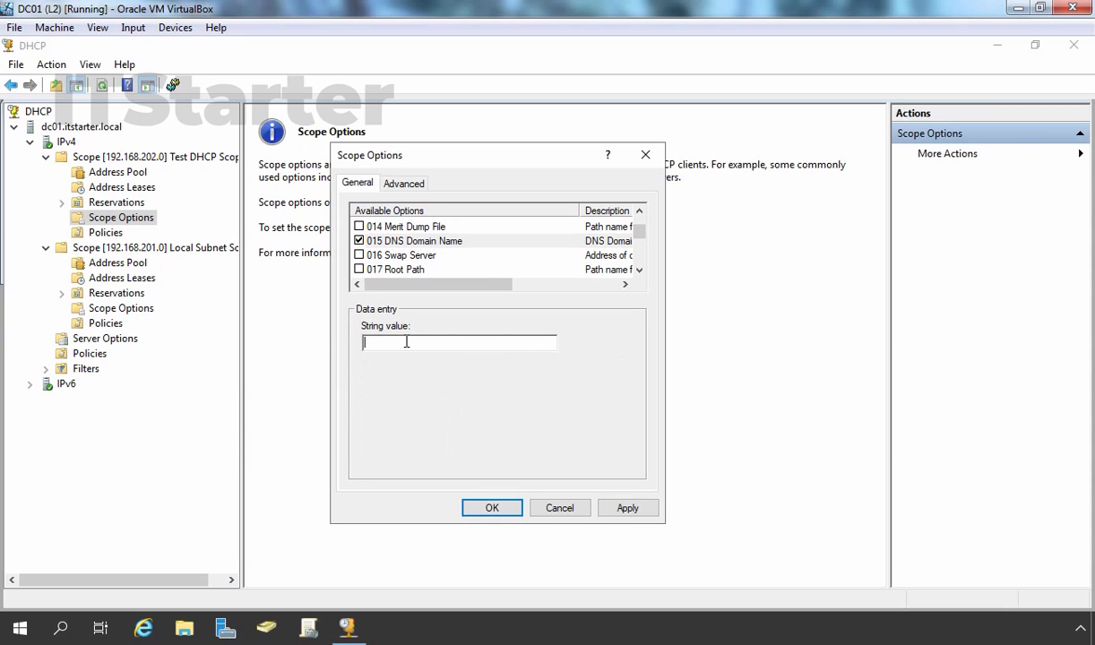
type("itstarter.local")
Apply the scope options of Test DHCP Scope and bring the DHCP console back into view.
left_click(628, 508)
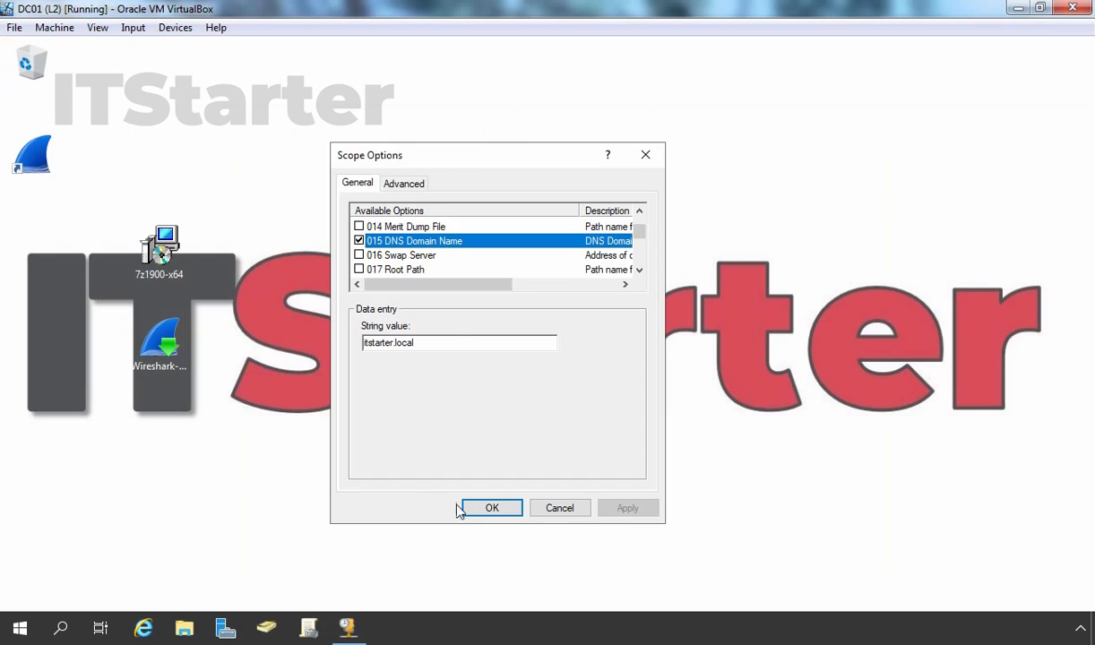
left_click(479, 511)
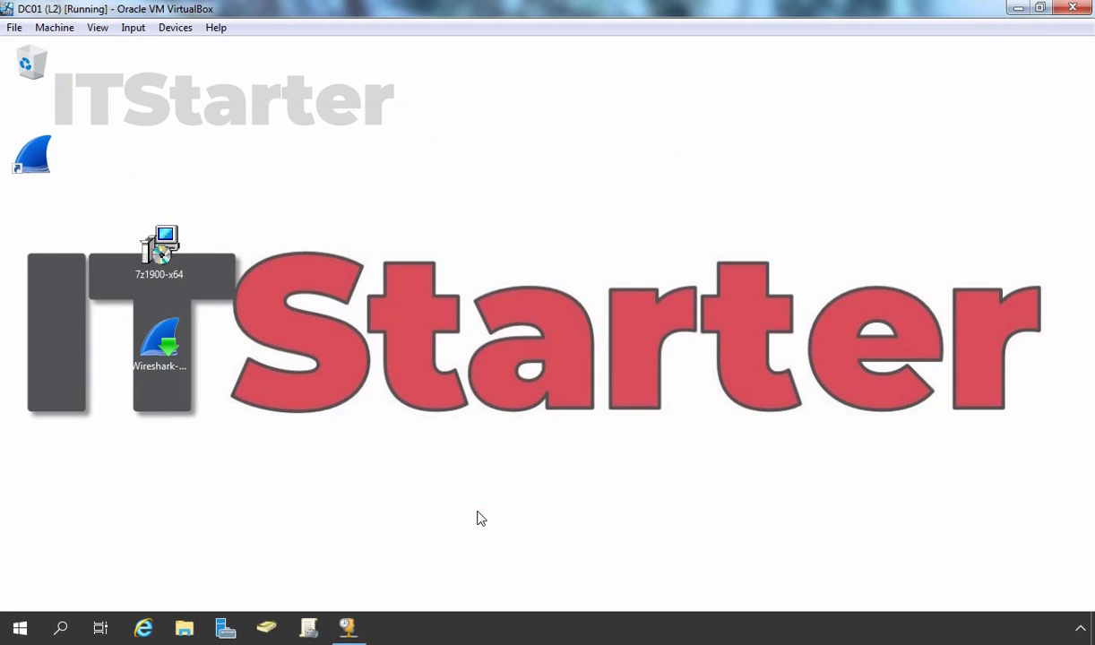
left_click(347, 627)
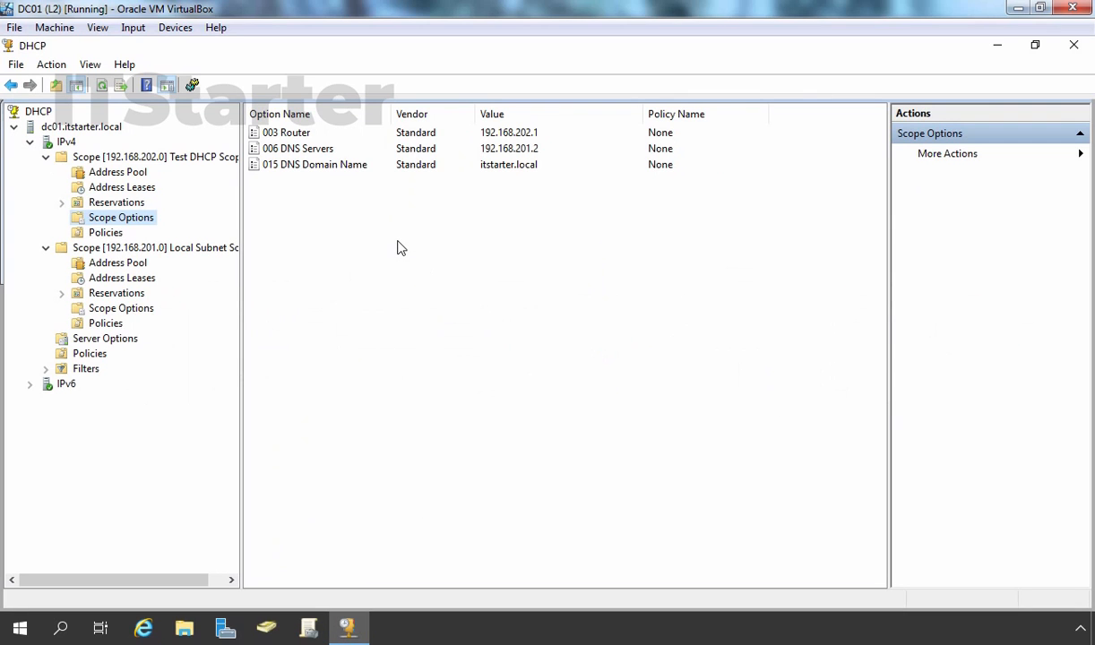
Examine the router and DNS entries in the scope options of Test DHCP Scope.
left_click(285, 132)
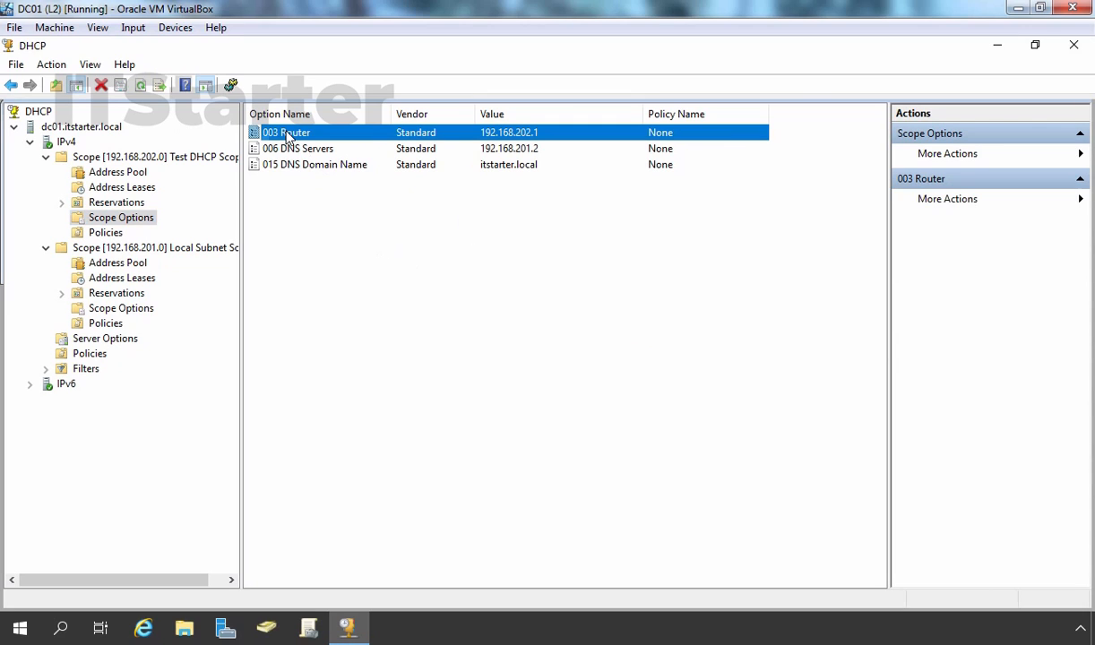
left_click(192, 154)
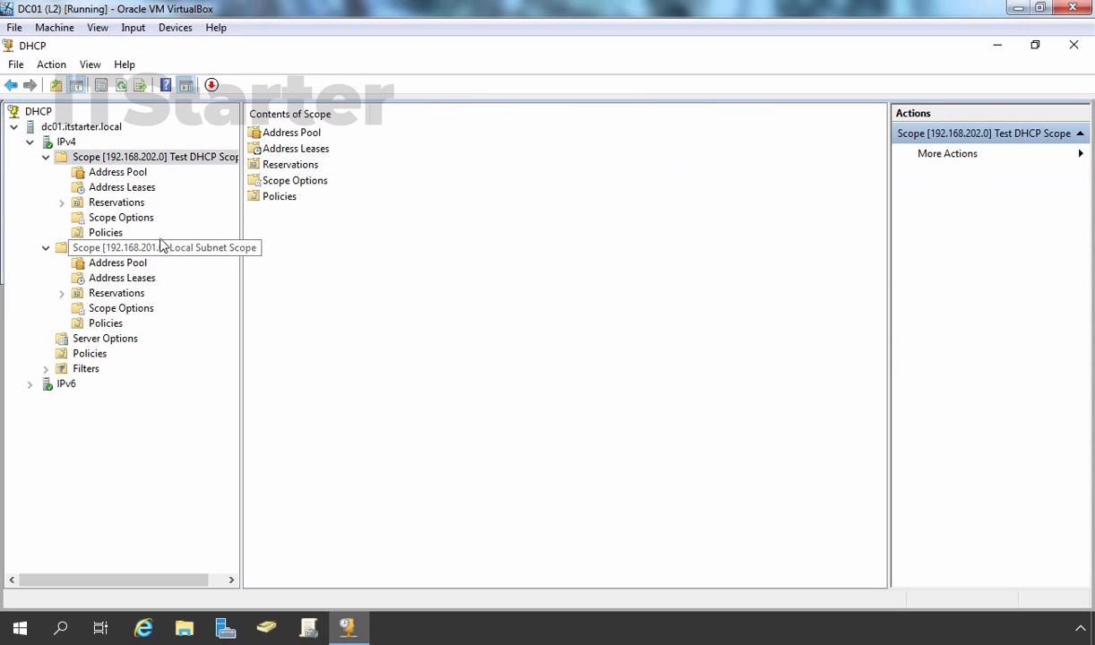
left_click(126, 225)
left_click(293, 138)
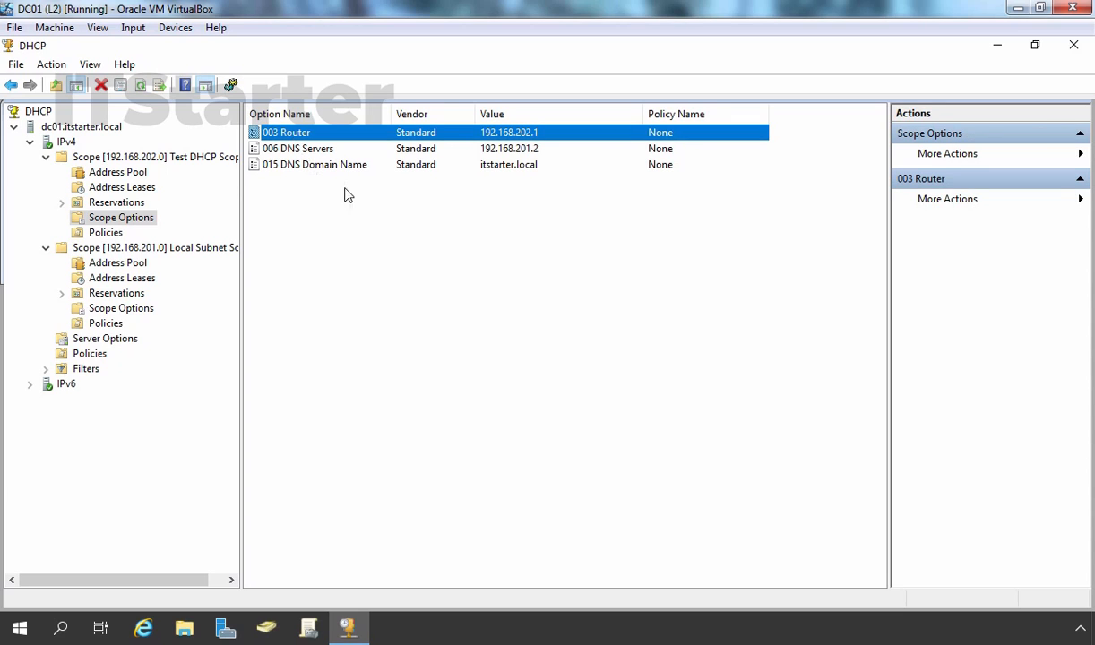
left_click_drag(367, 191, 330, 161)
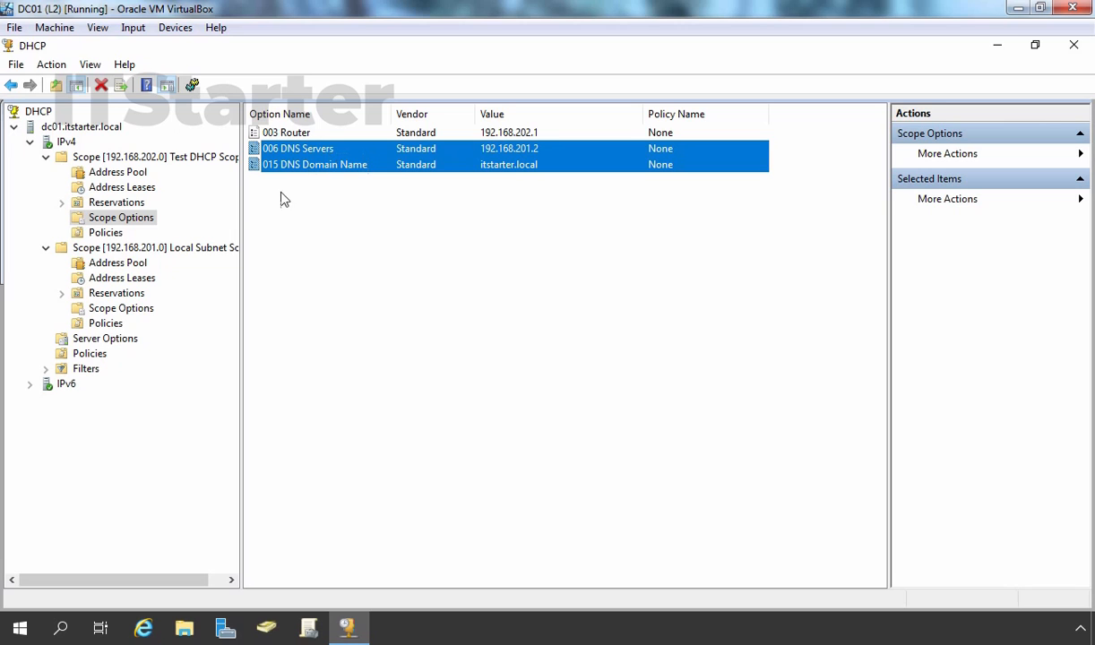
Reopen the option configuration of Test DHCP Scope and disable the 015 DNS Domain Name scope option.
right_click(133, 218)
left_click(162, 228)
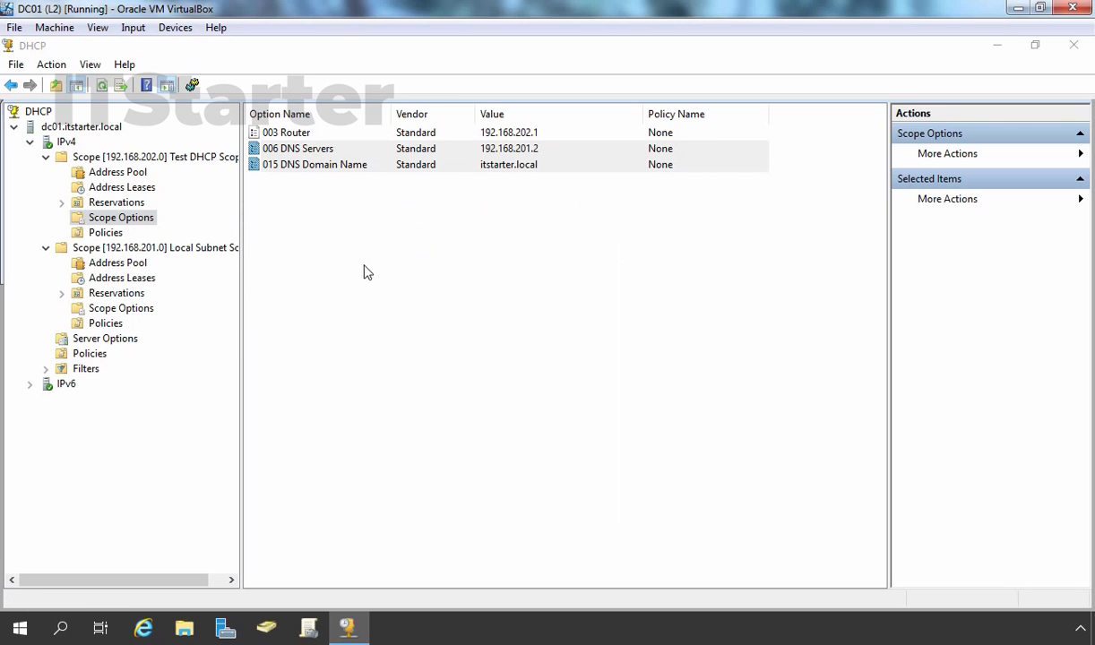
right_click(141, 221)
left_click(214, 229)
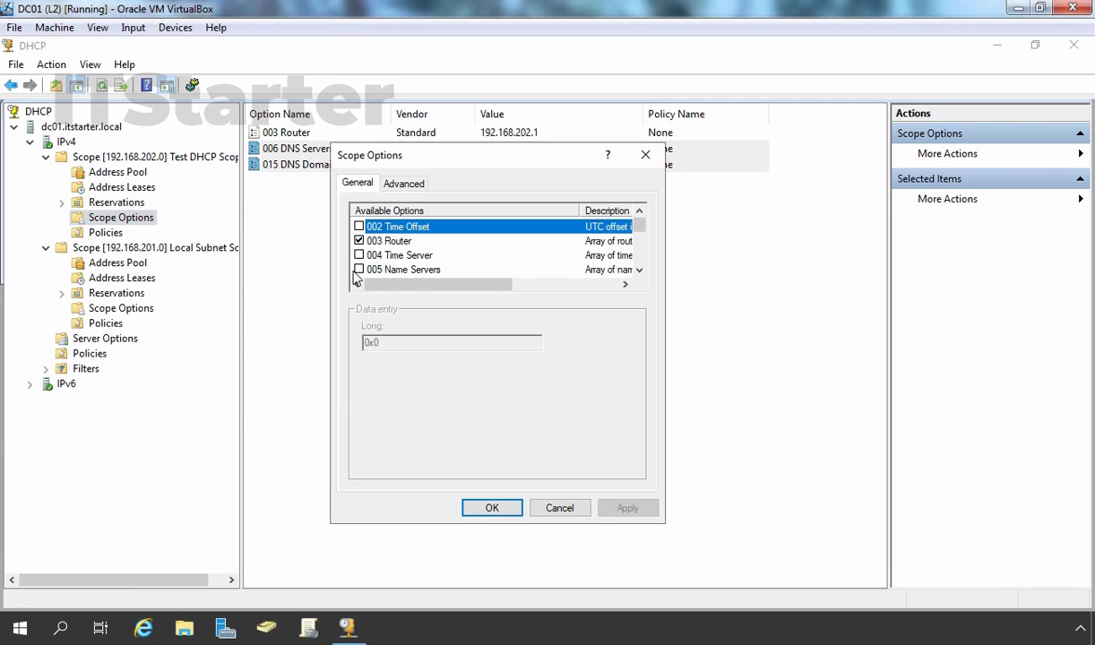
scroll(416, 255, "down", 3)
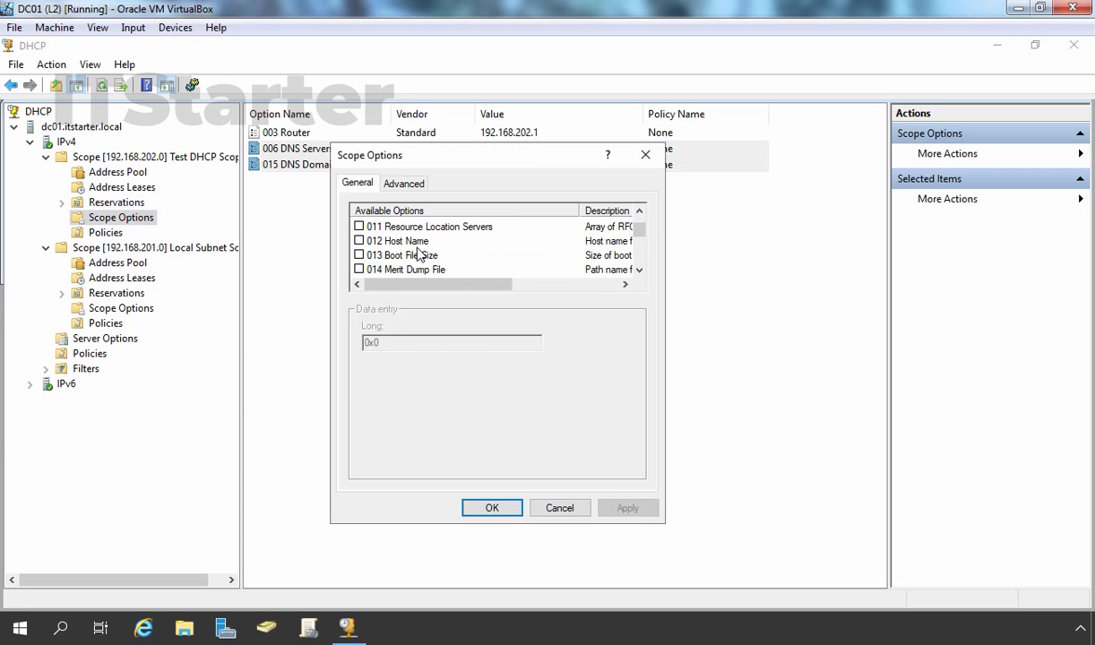
scroll(419, 256, "down", 1)
left_click(359, 241)
Disable the 006 DNS Servers scope option of Test DHCP Scope, apply the change and refresh the options list.
scroll(386, 256, "up", 1)
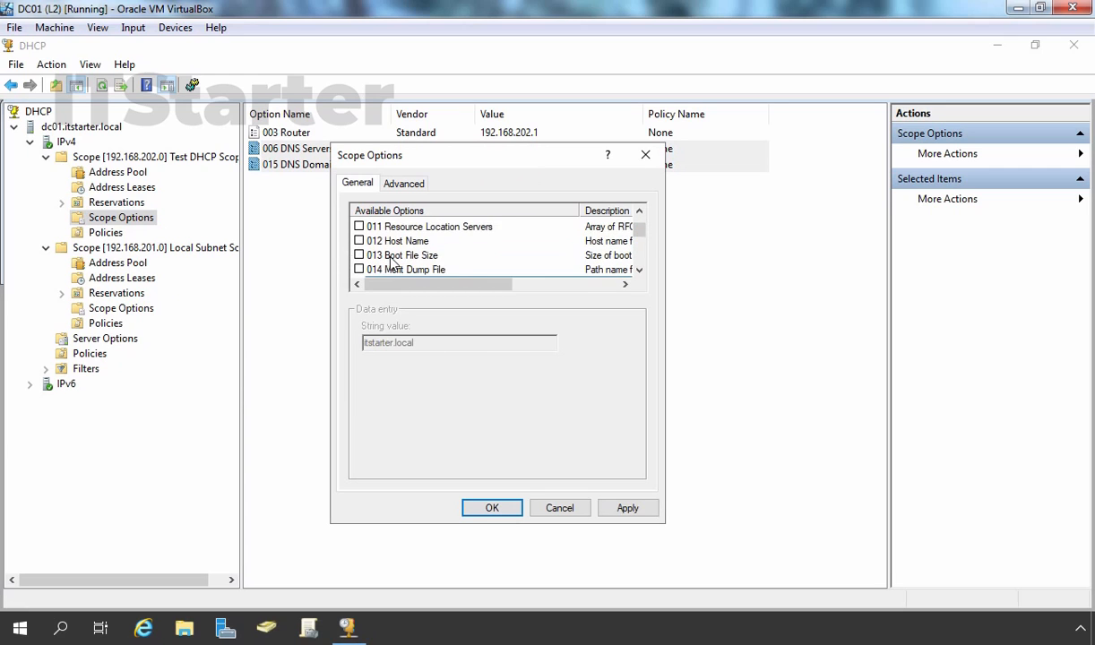
scroll(391, 260, "up", 3)
scroll(391, 261, "down", 3)
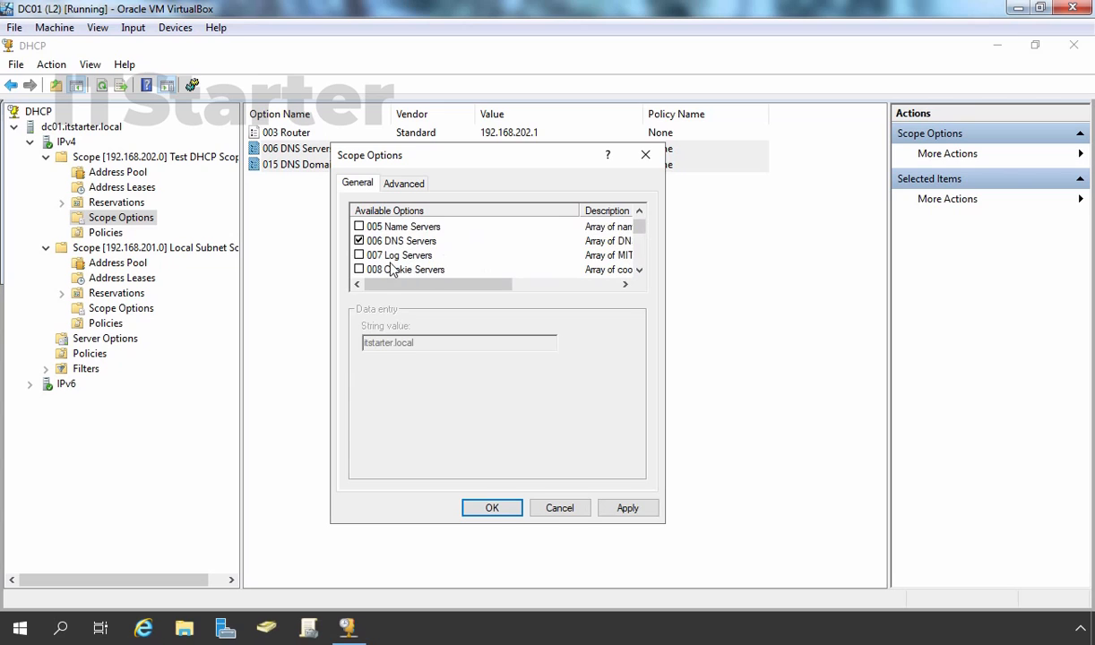
scroll(391, 269, "up", 2)
left_click(358, 241)
left_click(651, 509)
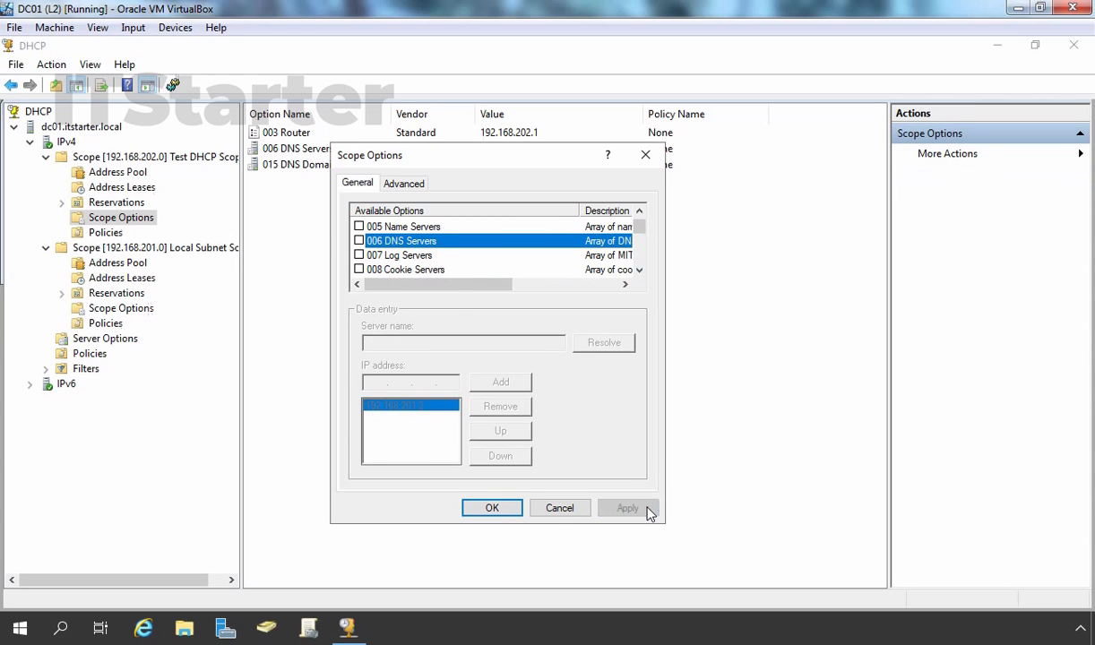
left_click(492, 508)
right_click(389, 271)
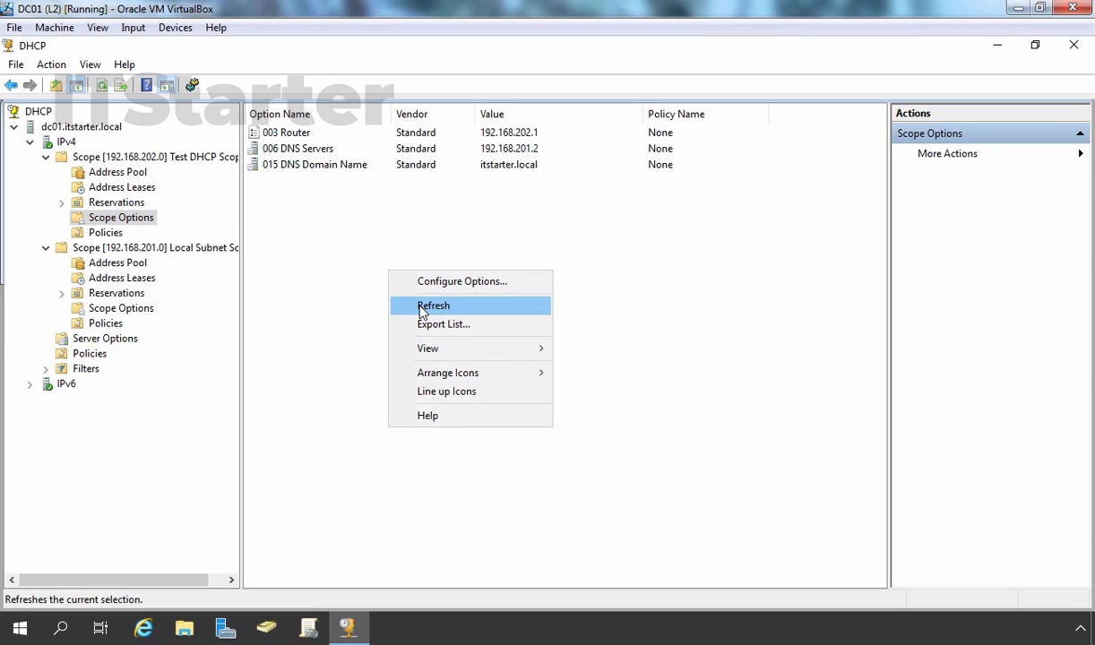
left_click(404, 303)
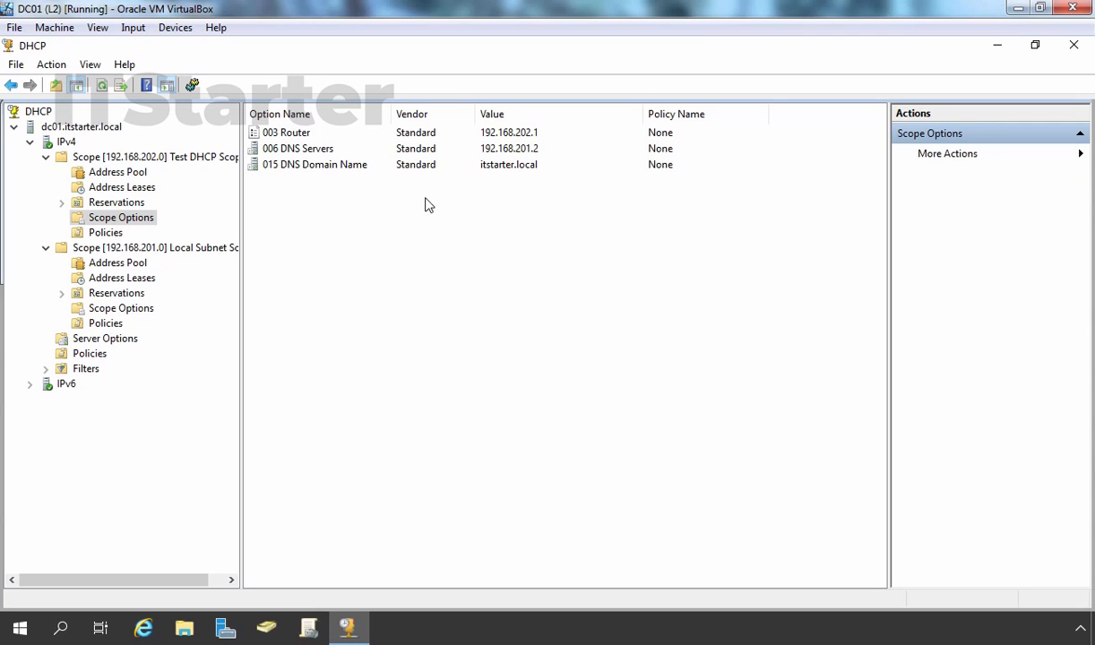
Compare the server options with the scope options of Test DHCP Scope and Local Subnet Scope.
left_click(106, 338)
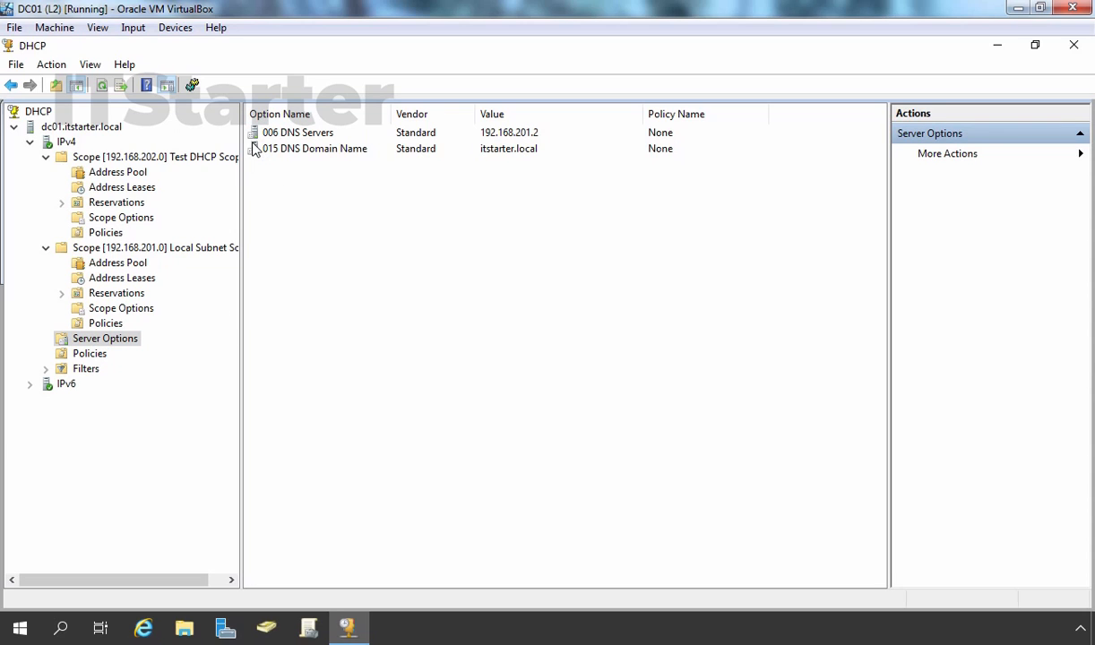
left_click(99, 215)
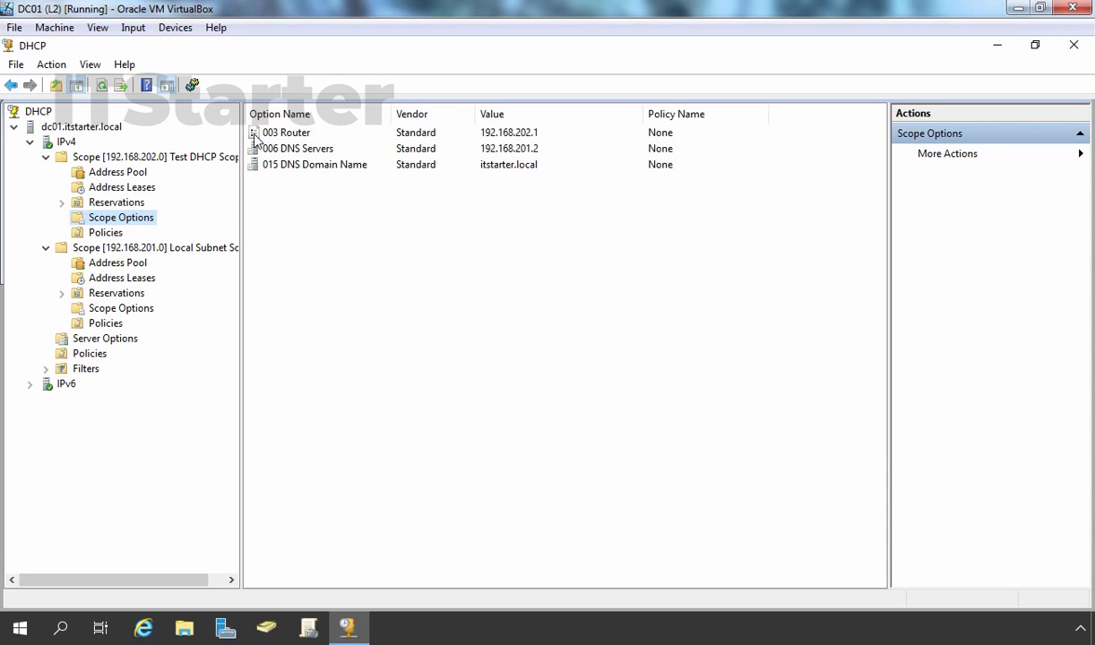
left_click(111, 308)
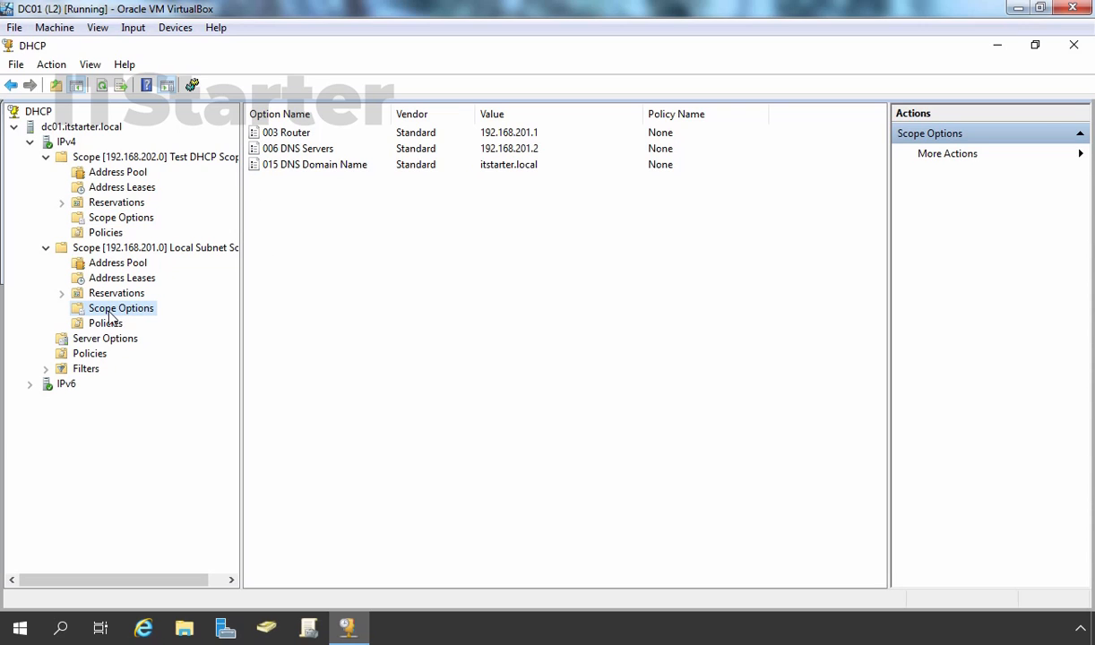
Add 8.8.8.8 as a second address to the 006 DNS Servers scope option of Local Subnet Scope and apply it.
right_click(111, 317)
left_click(141, 320)
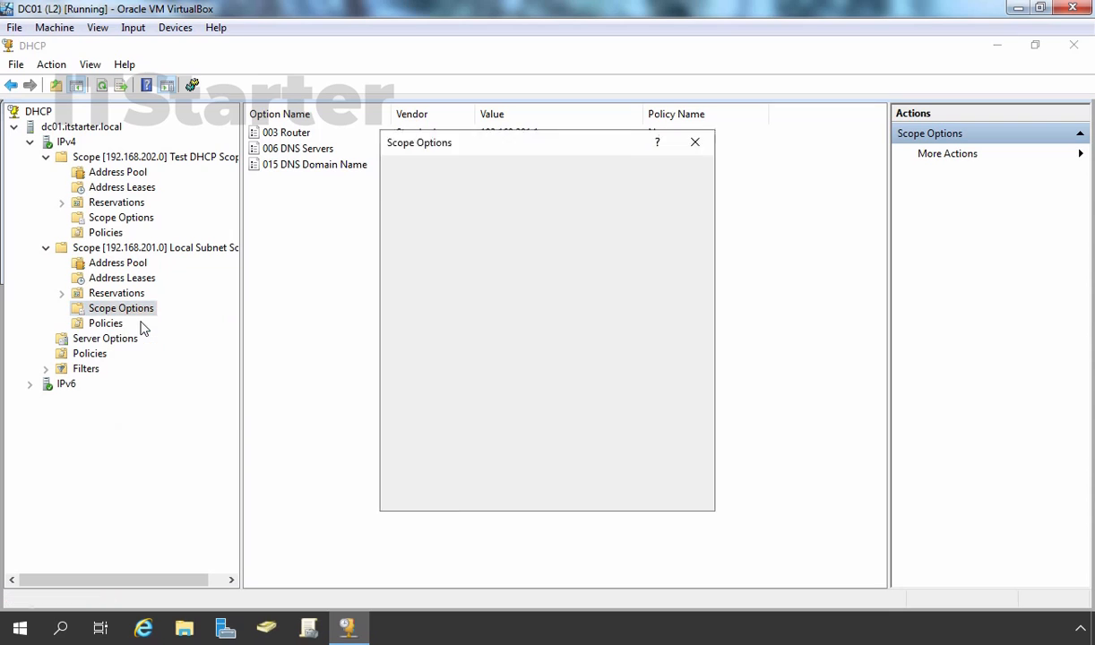
scroll(428, 260, "down", 1)
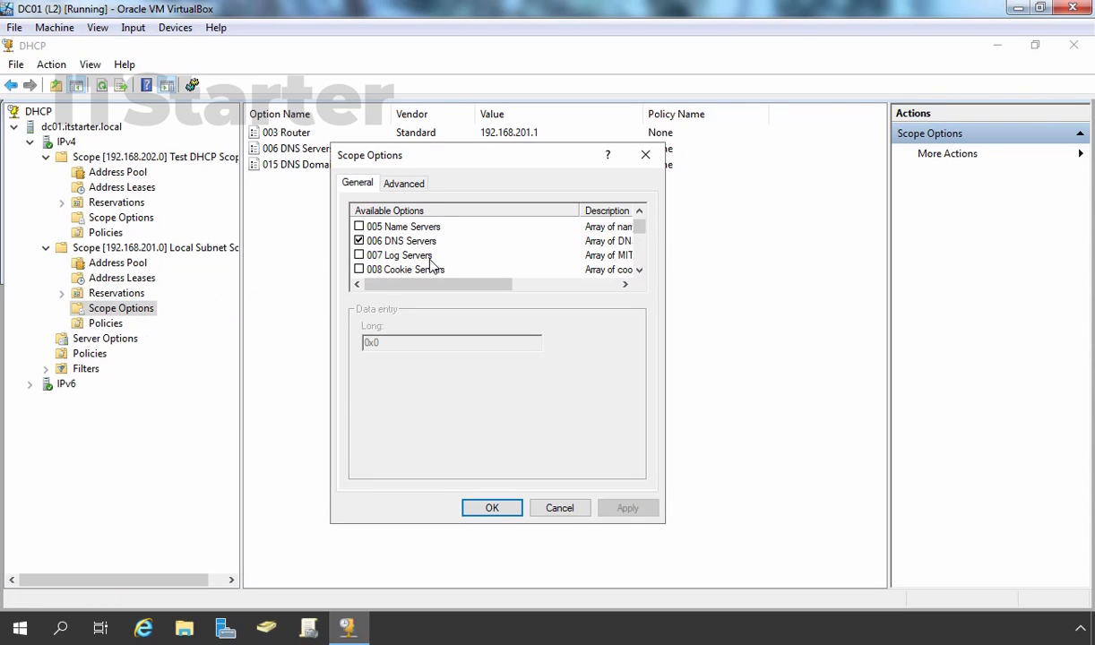
left_click(401, 240)
left_click(375, 382)
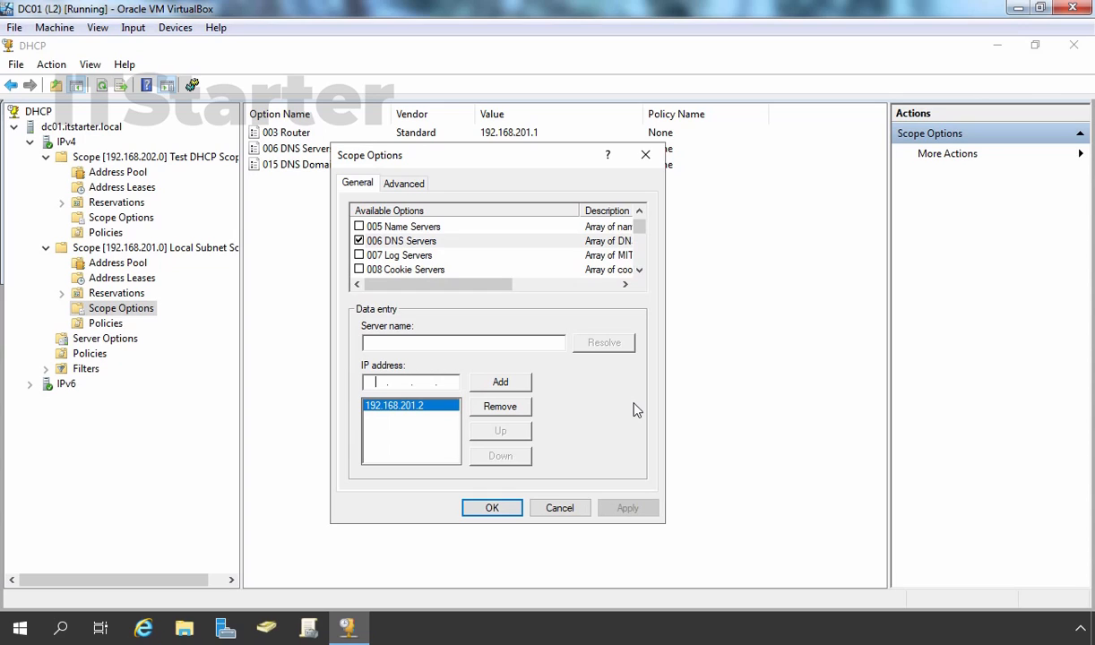
type("8.8.8.8")
left_click(501, 383)
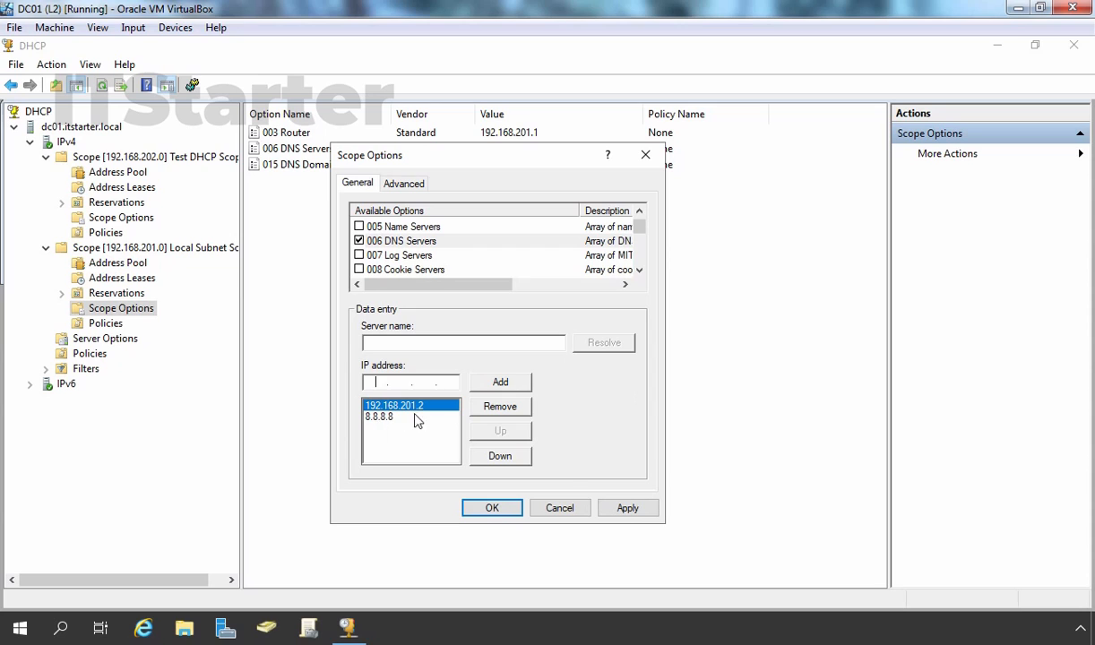
left_click(629, 509)
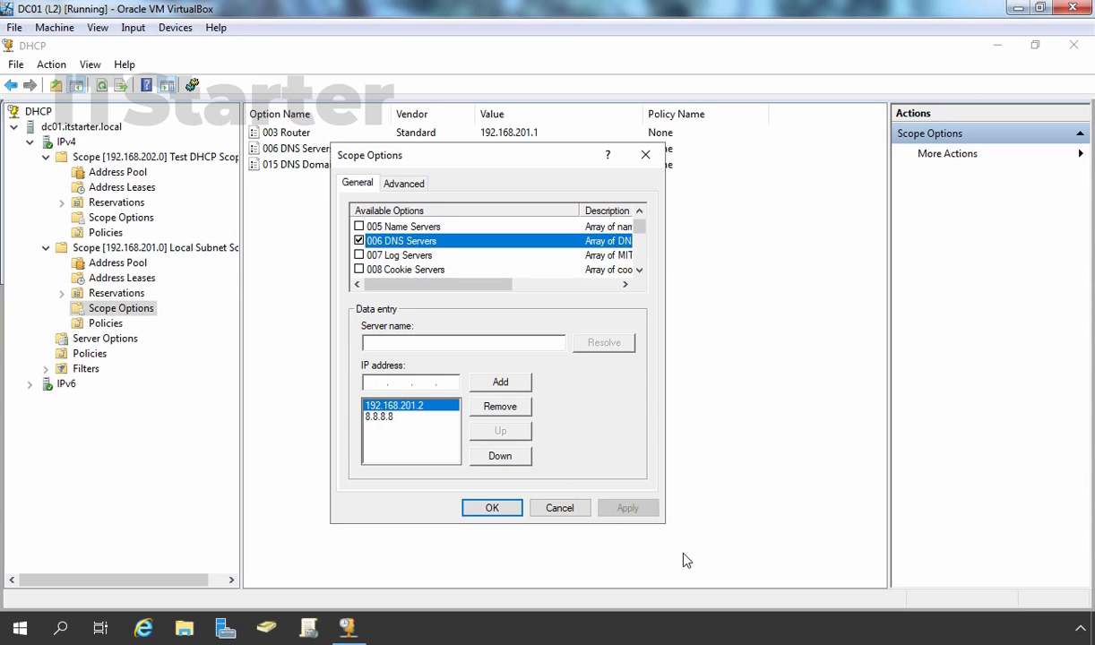
left_click(493, 510)
Refresh the scope options list of Local Subnet Scope and examine its 006 DNS Servers entry.
right_click(378, 246)
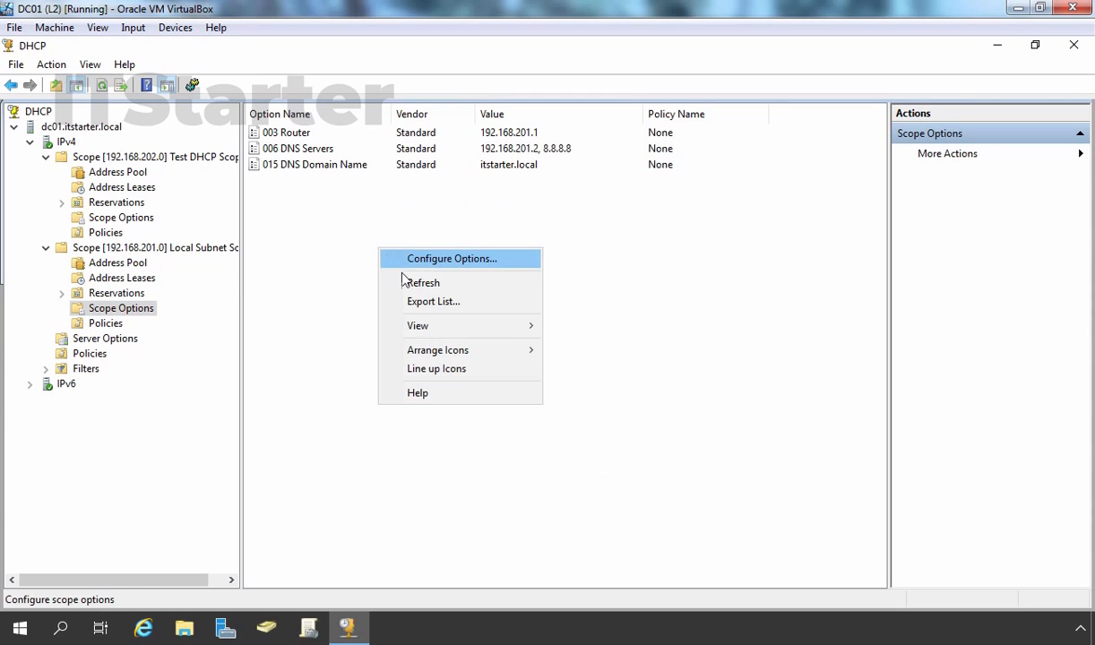
left_click(408, 287)
left_click(485, 149)
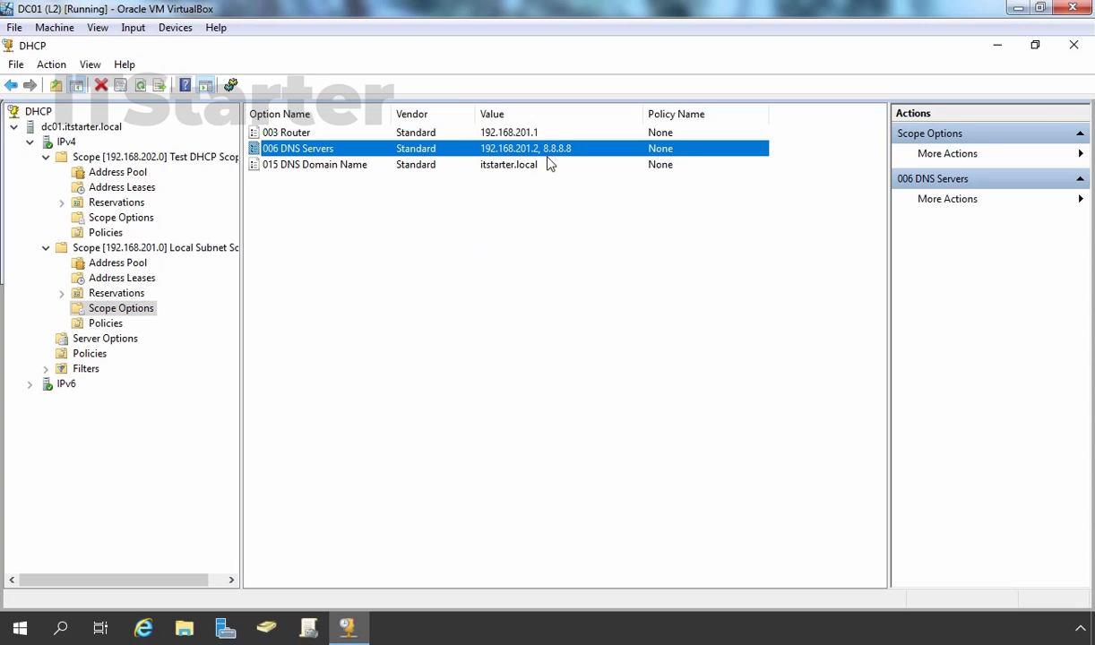
left_click(530, 354)
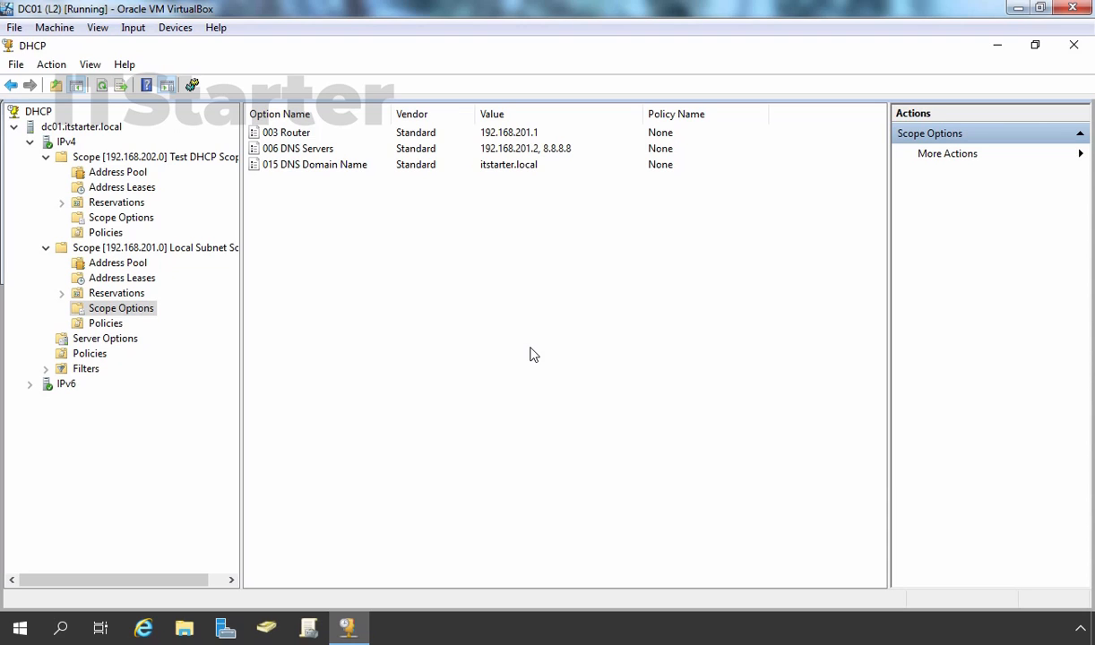
Create an IPv4 superscope named Test1 containing Local Subnet Scope and Test DHCP Scope.
left_click(66, 143)
right_click(67, 145)
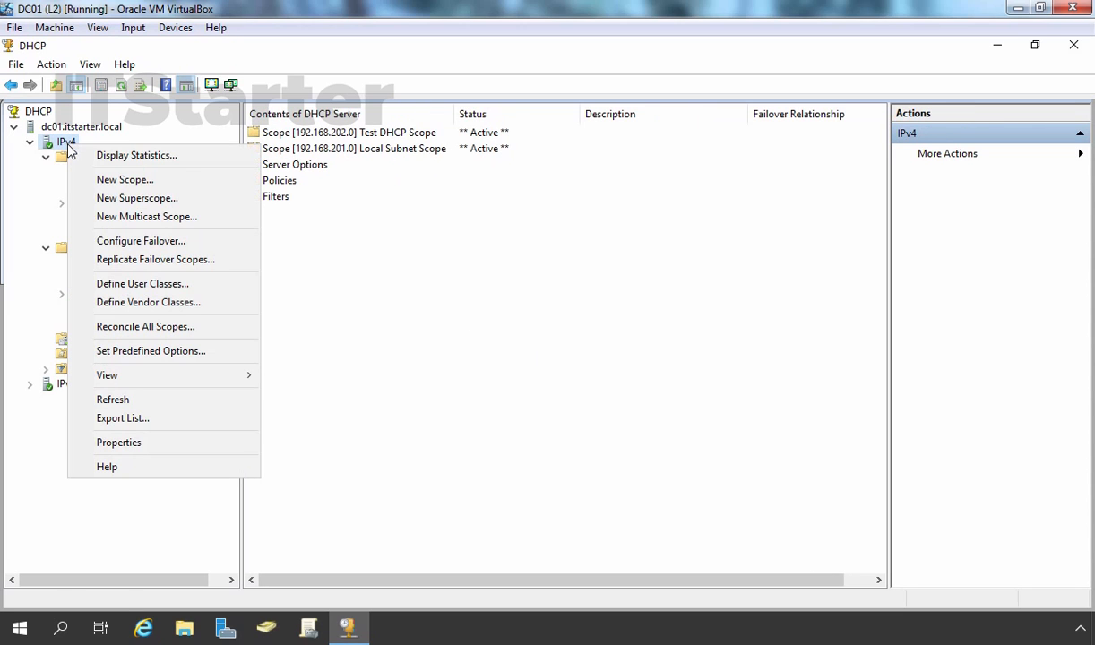
left_click(104, 201)
left_click(645, 471)
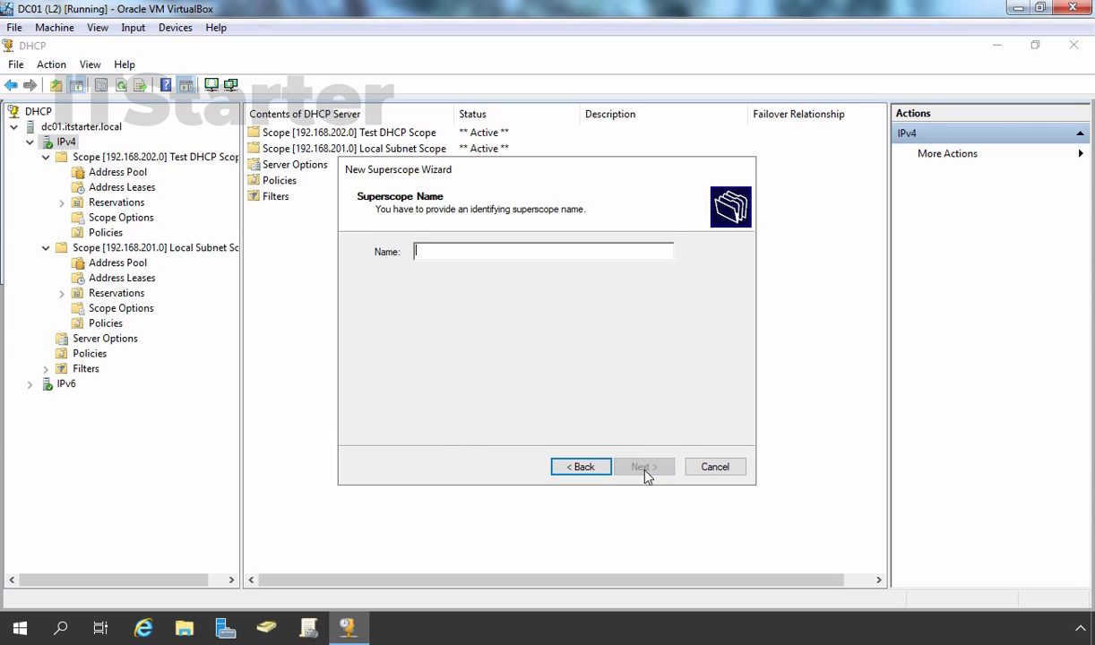
type("Test1")
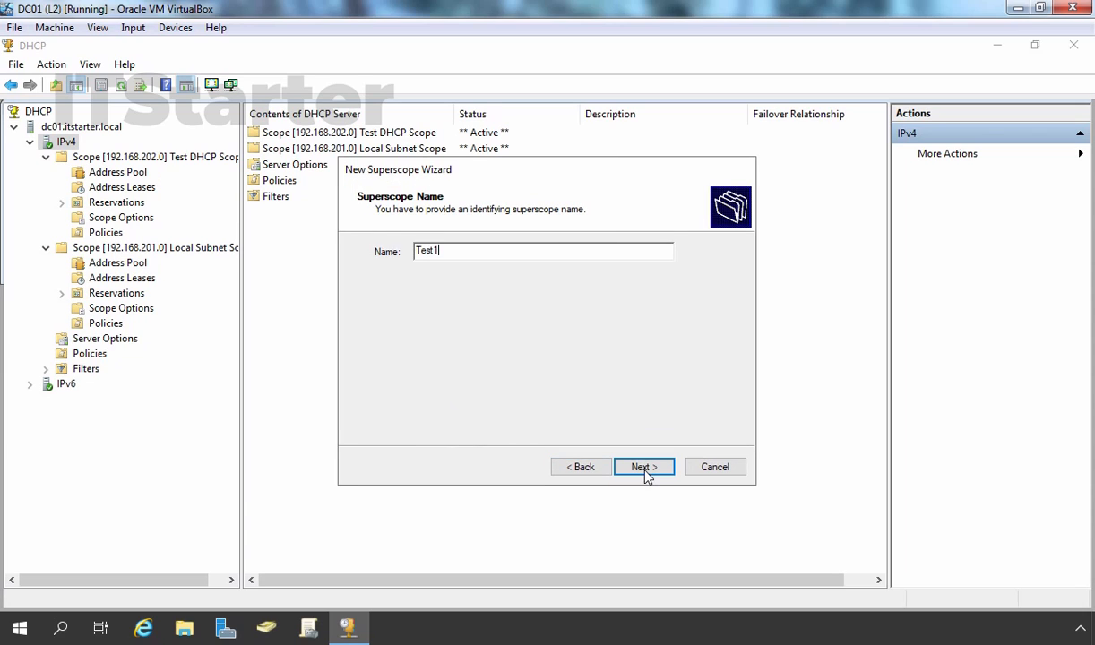
left_click(644, 468)
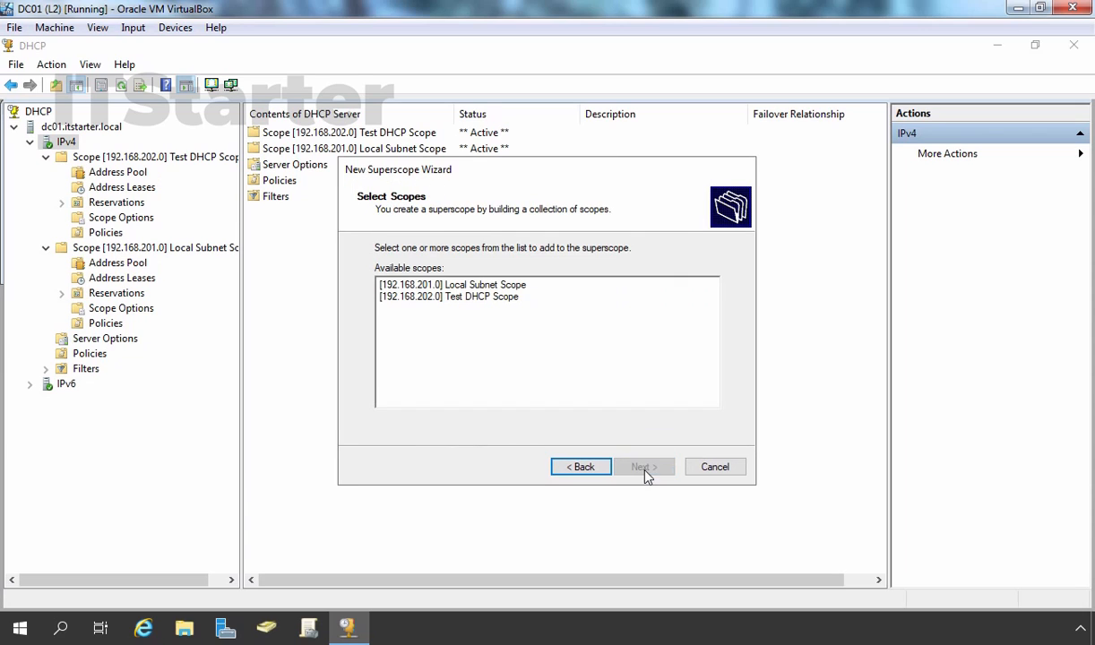
left_click(444, 285)
left_click(459, 297, "ctrl")
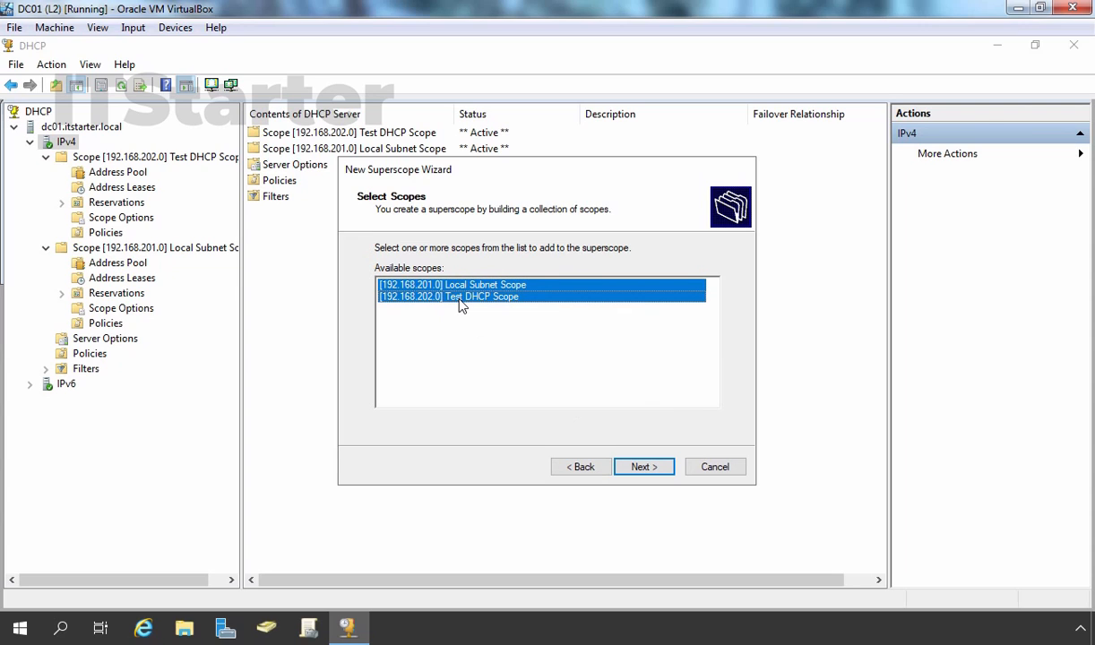
left_click(644, 470)
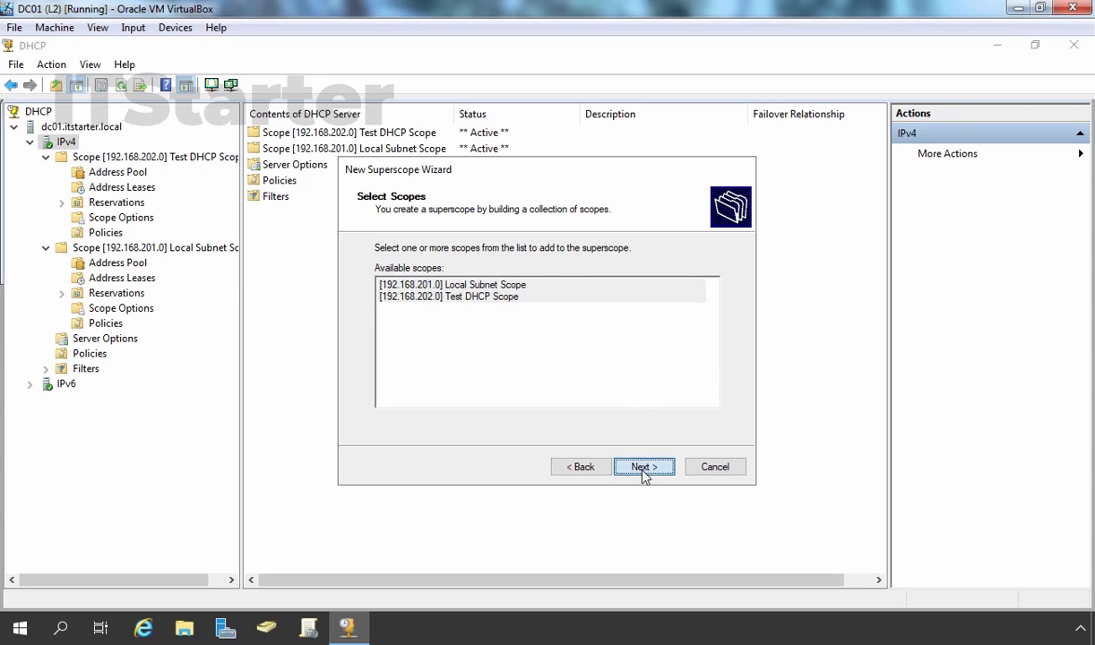
left_click(644, 469)
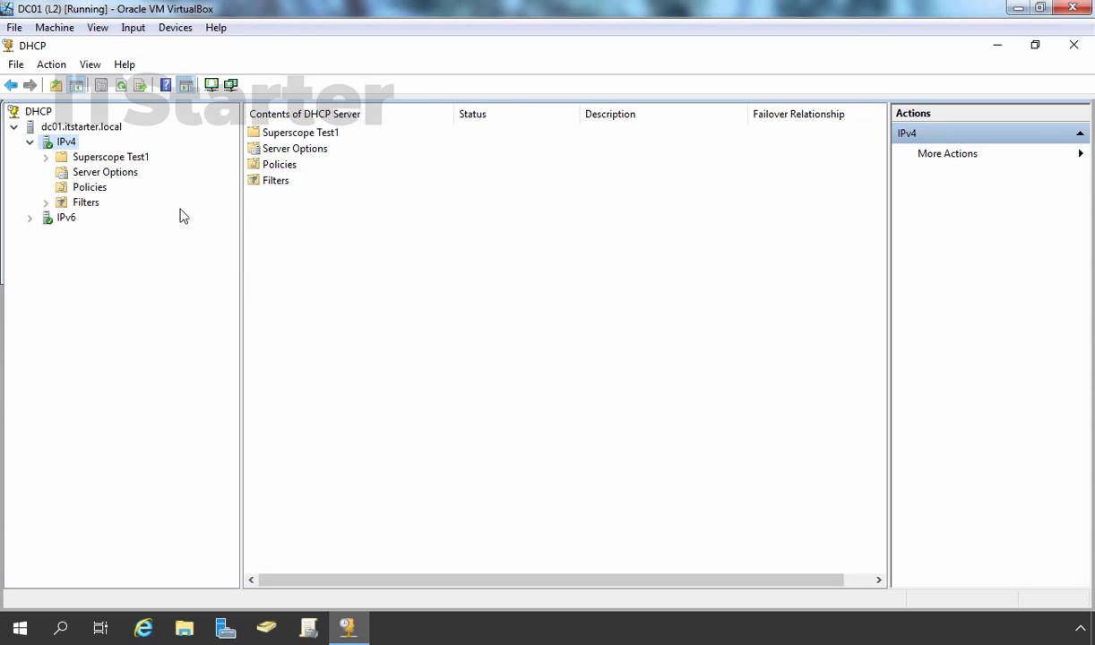
Expand Superscope Test1 and examine its member scopes, including the contents of Local Subnet Scope.
double_click(115, 157)
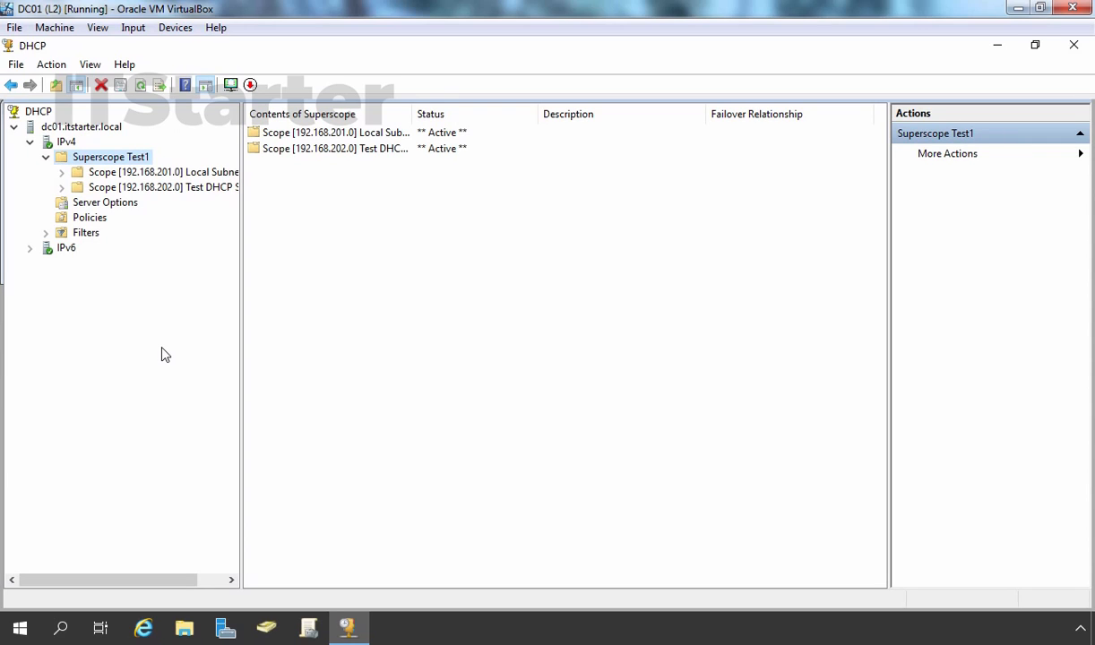
double_click(150, 176)
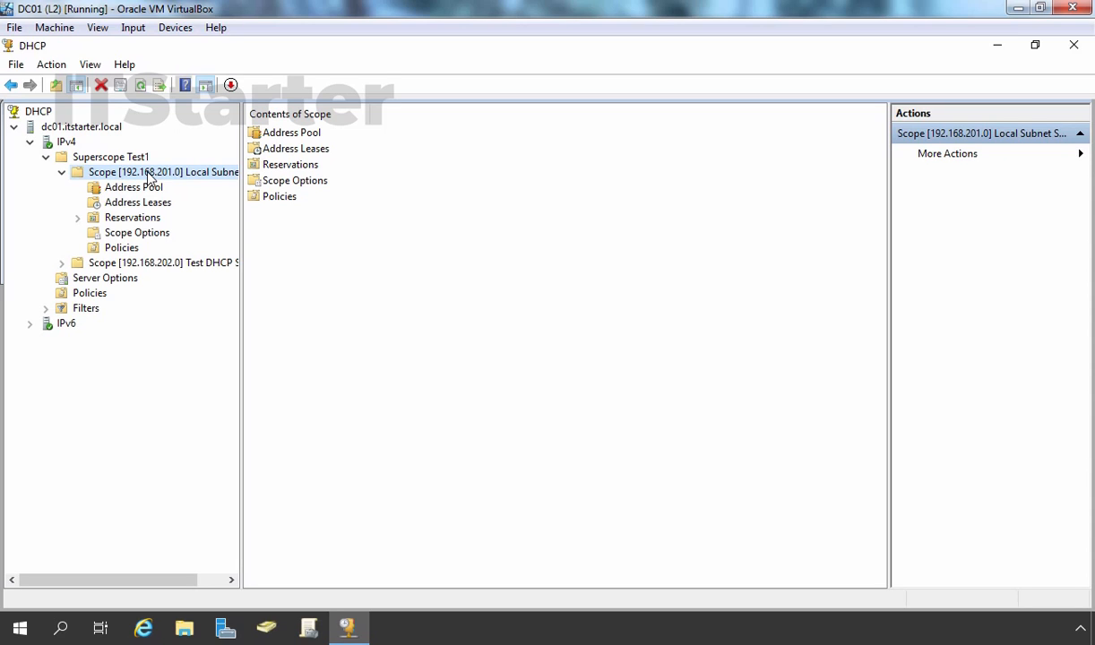
double_click(150, 175)
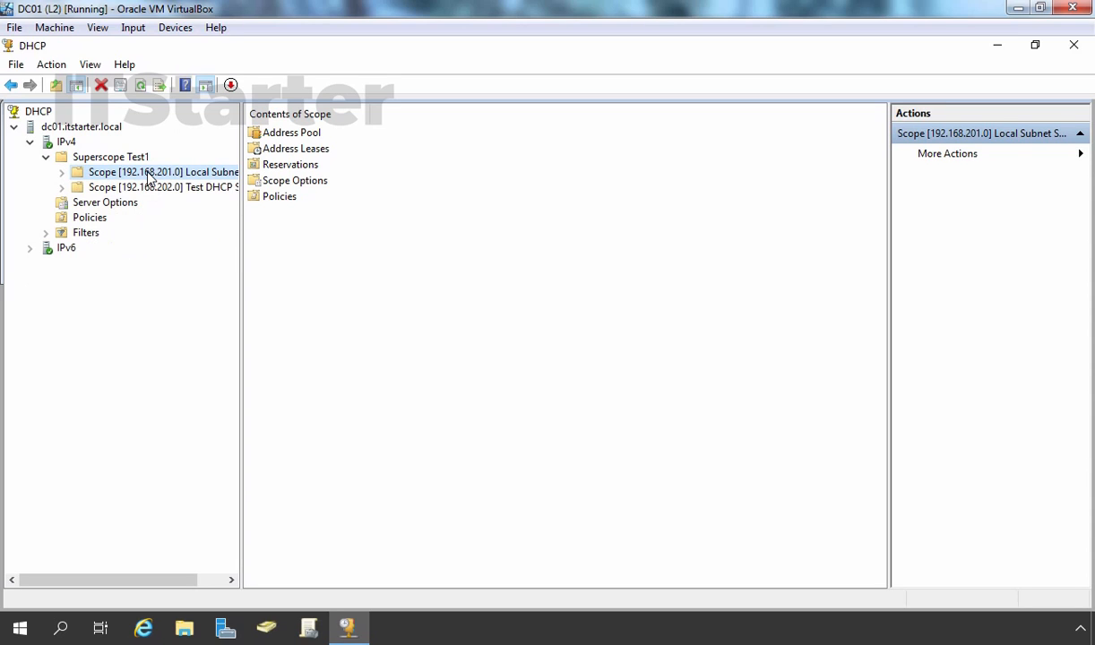
left_click(122, 159)
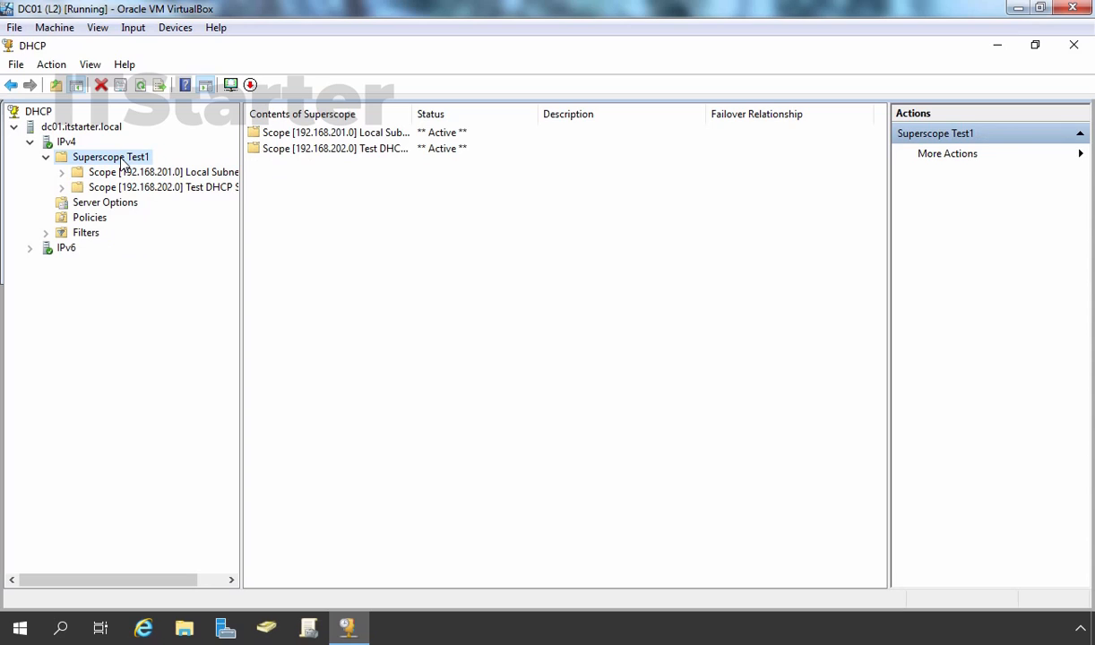